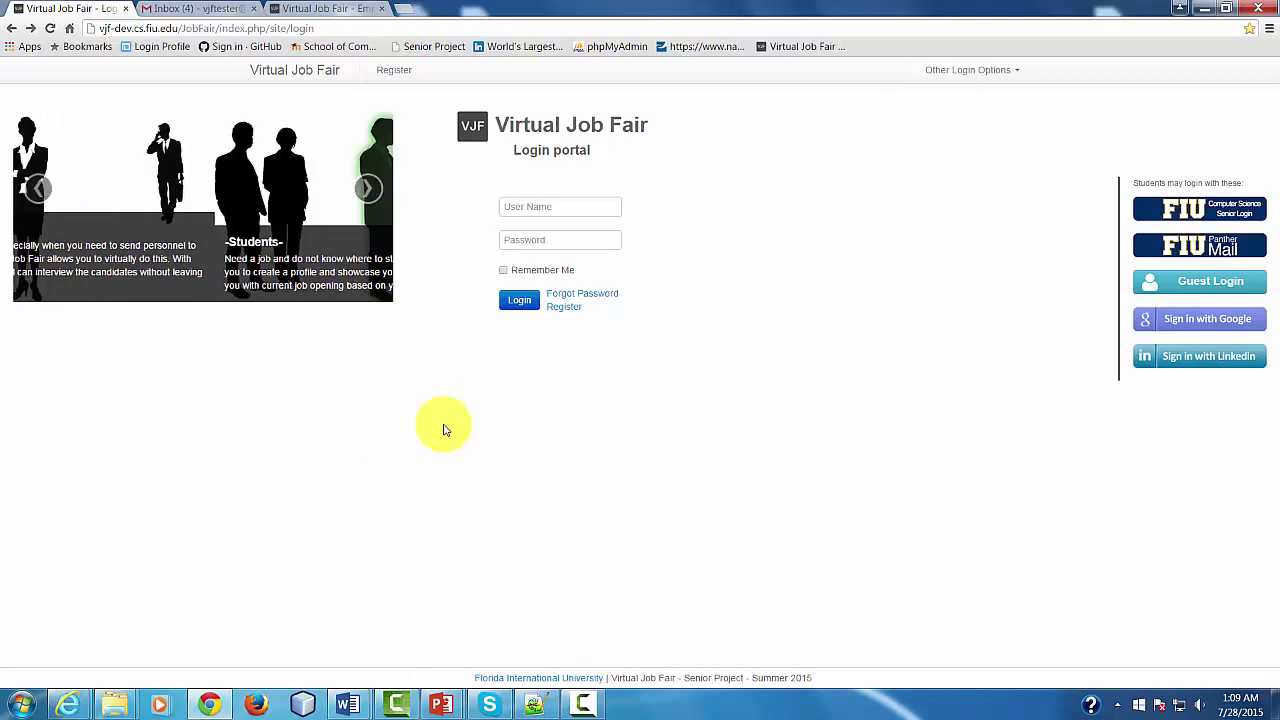
- Open the Employer registration form and scroll through its blank Personal Info and Company Info sections
click(395, 73)
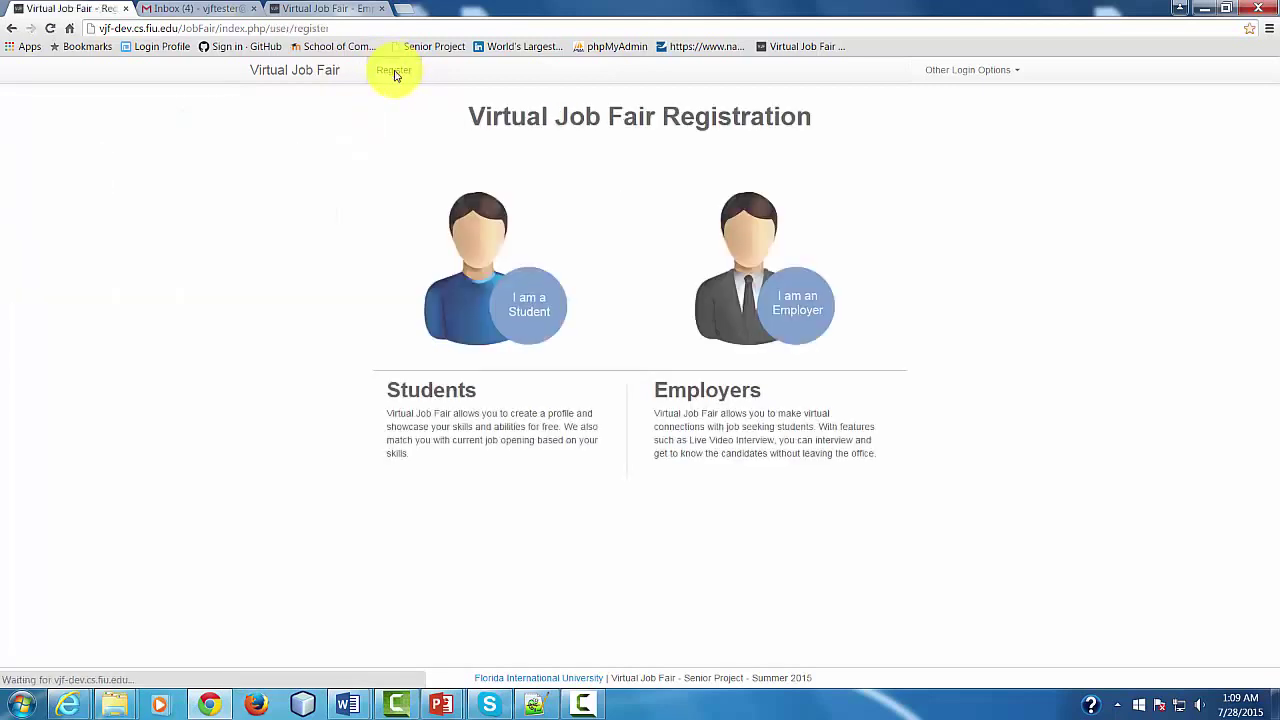
click(784, 316)
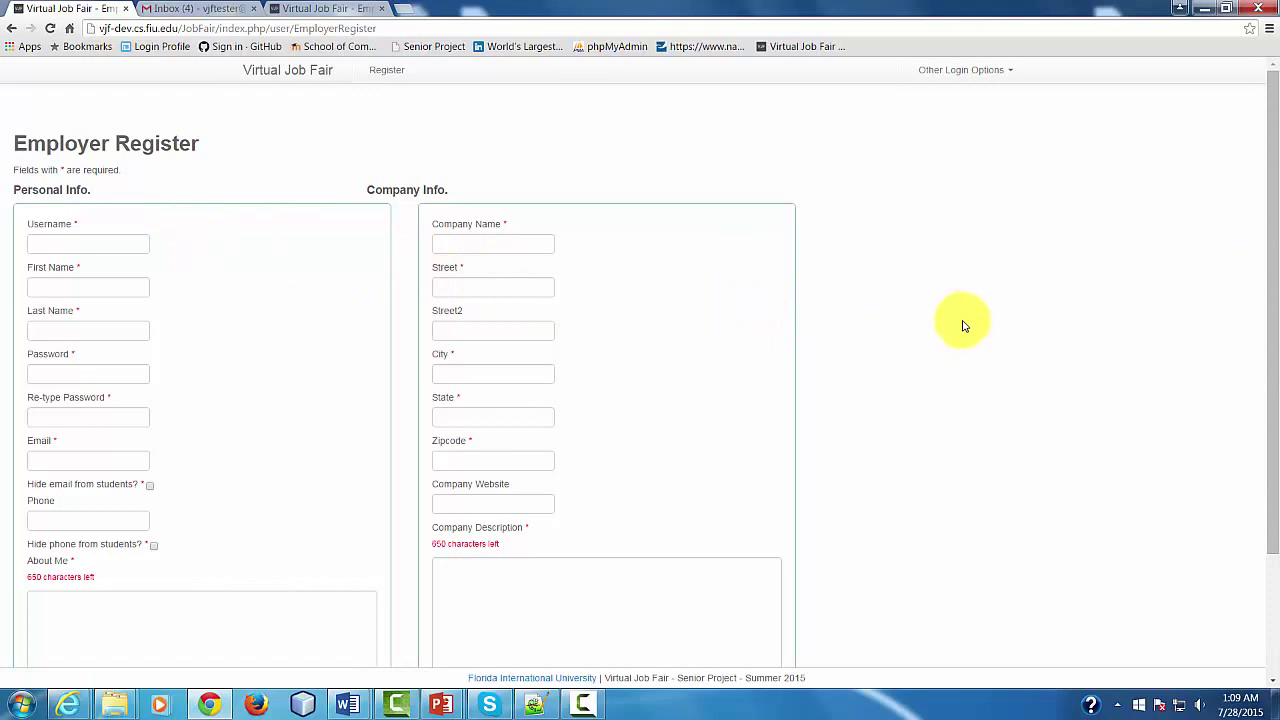
scroll(943, 366, down, 2)
scroll(948, 388, up, 2)
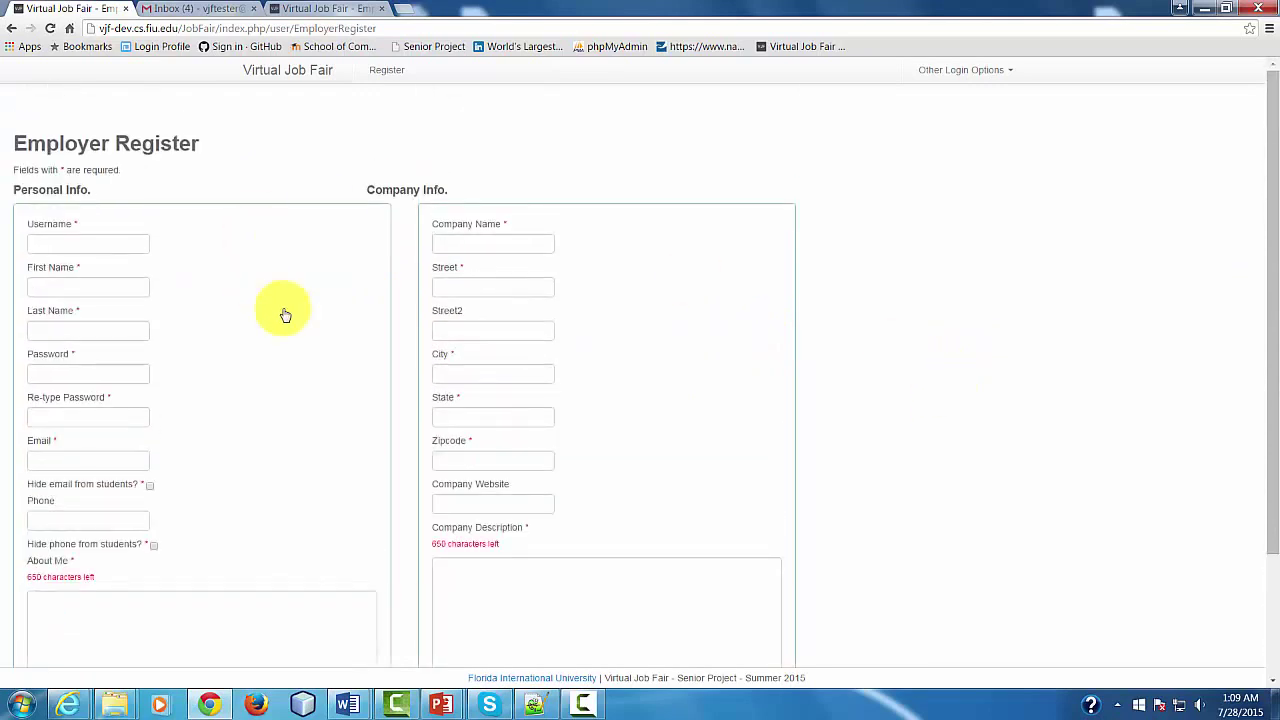
scroll(250, 295, down, 2)
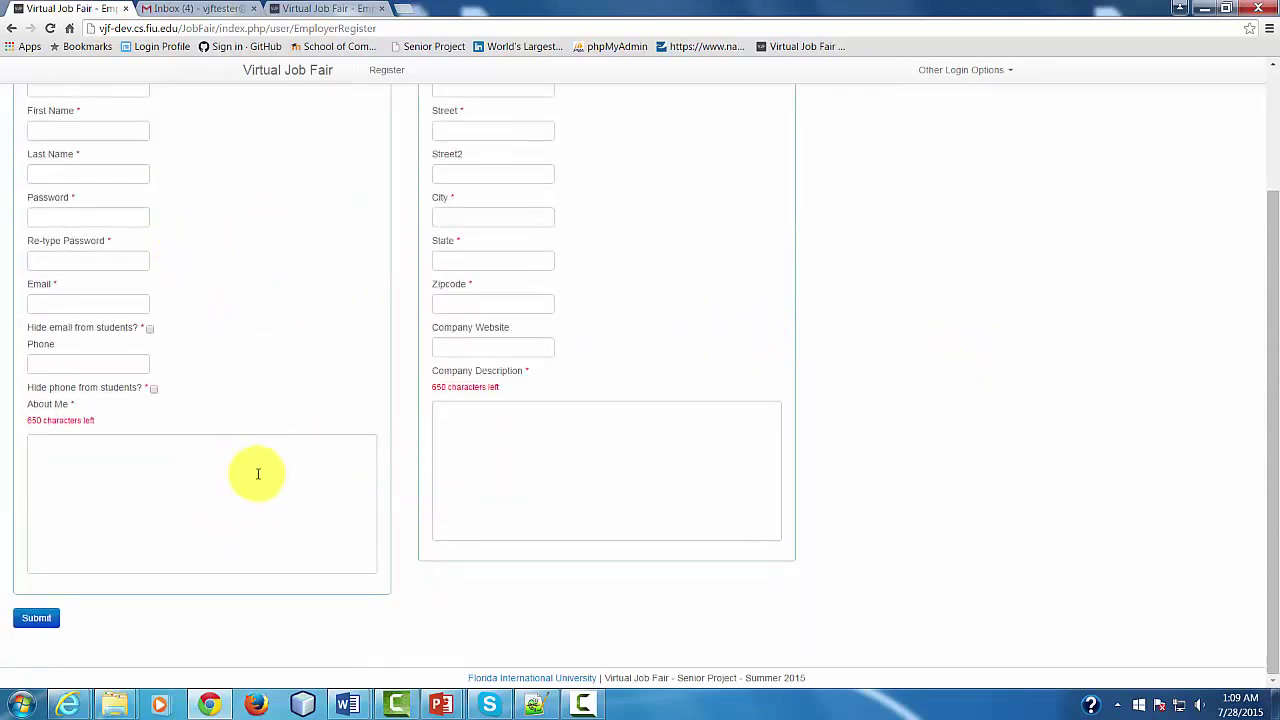
scroll(257, 471, up, 2)
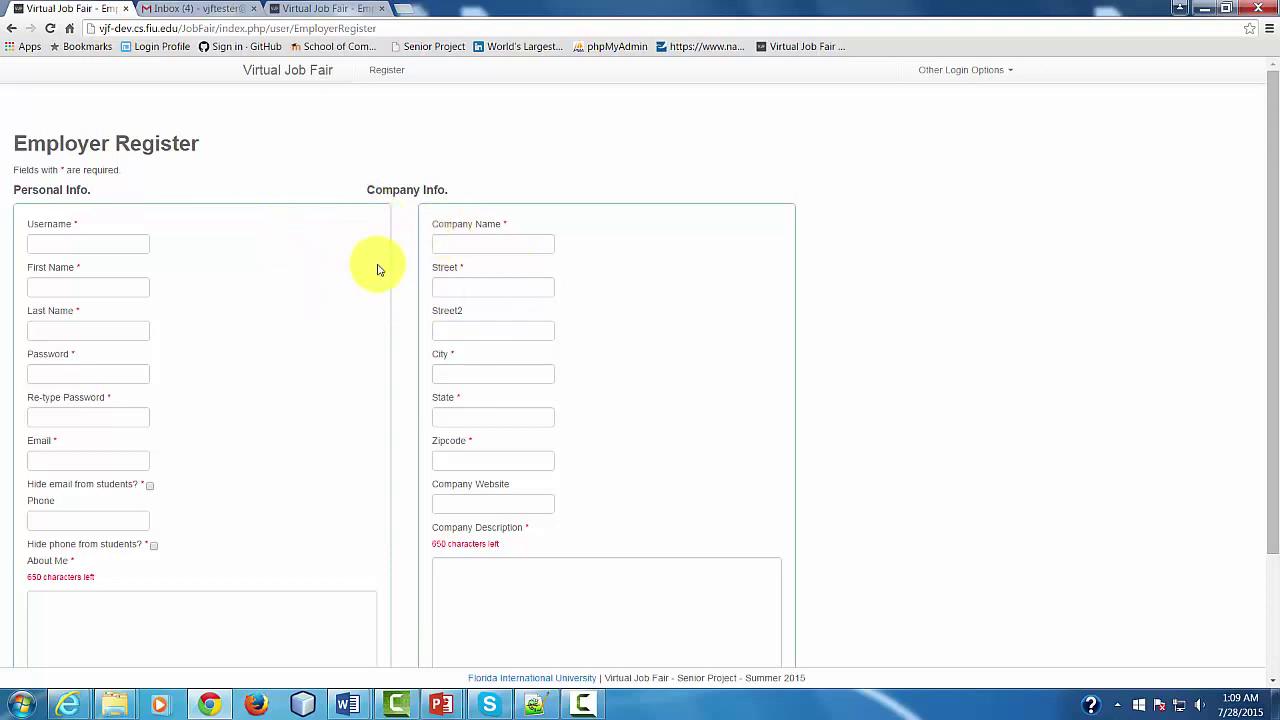
- Switch to the tab with the completed Employer Register form and scroll down to Submit
click(316, 9)
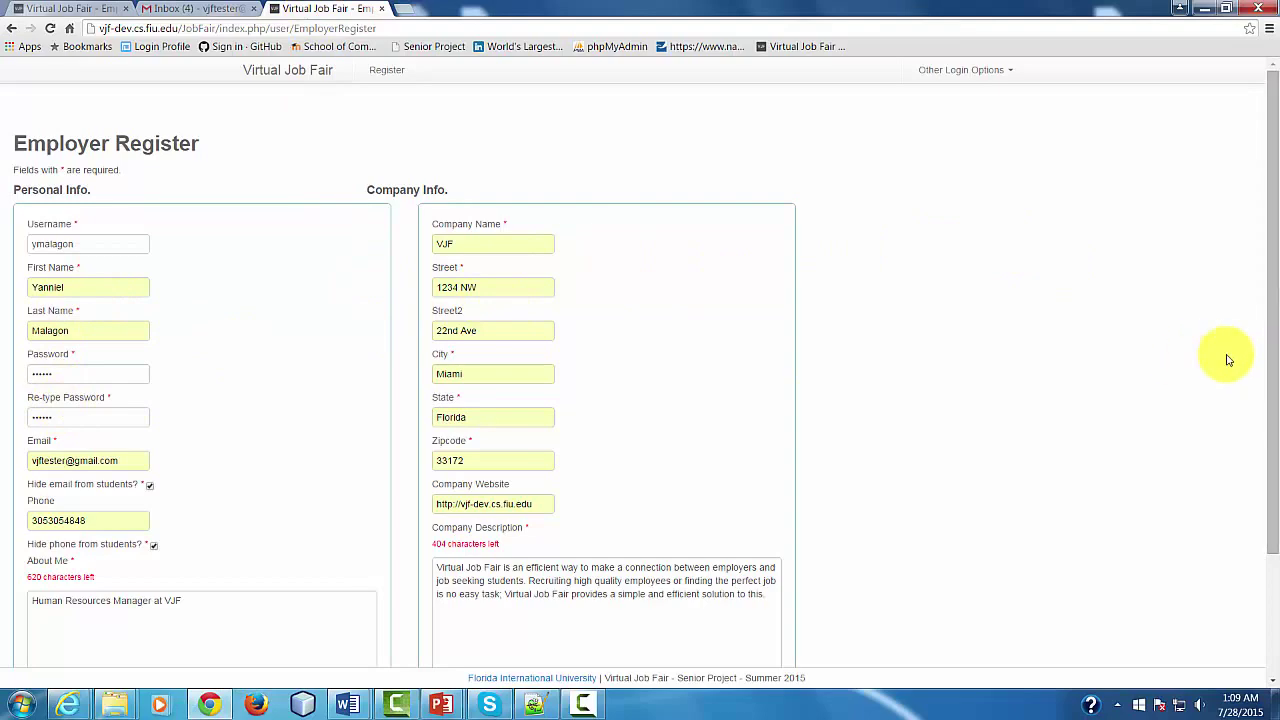
drag(1271, 229, 1271, 380)
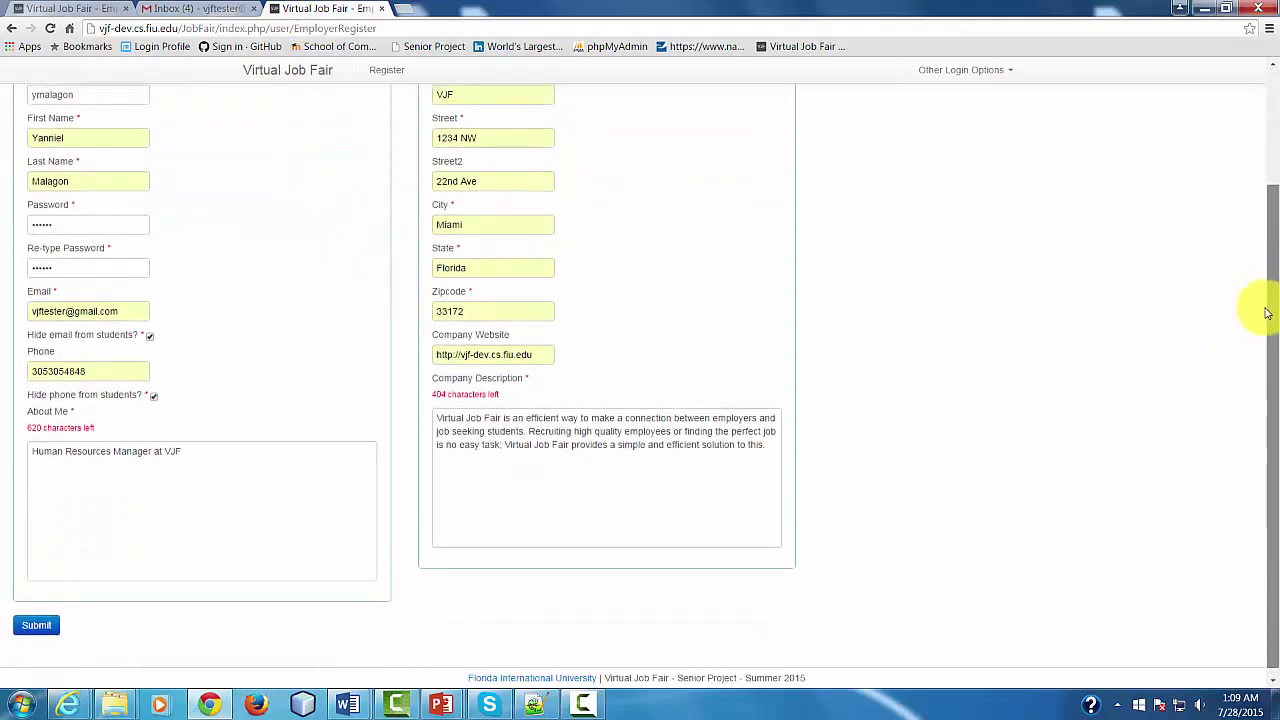
drag(1265, 313, 1266, 200)
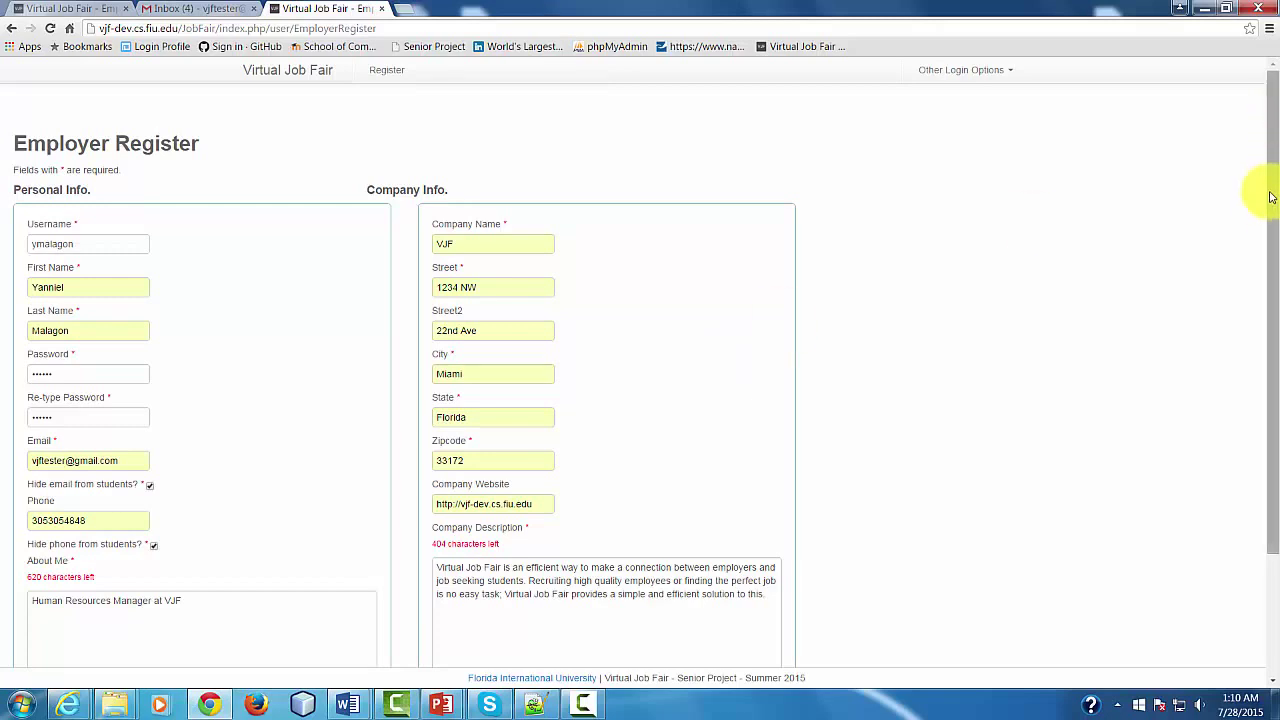
drag(1262, 314, 834, 409)
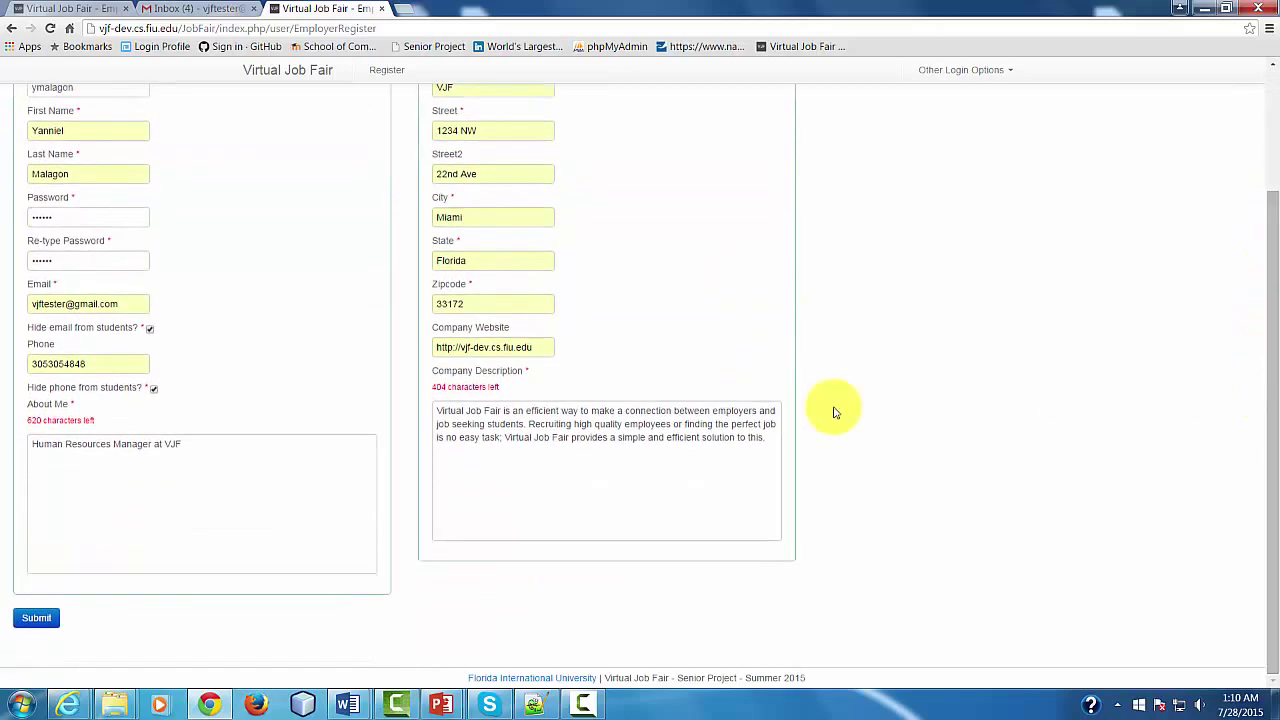
- Submit the employer registration, decline saving the password, and highlight the thank-you headline
click(37, 620)
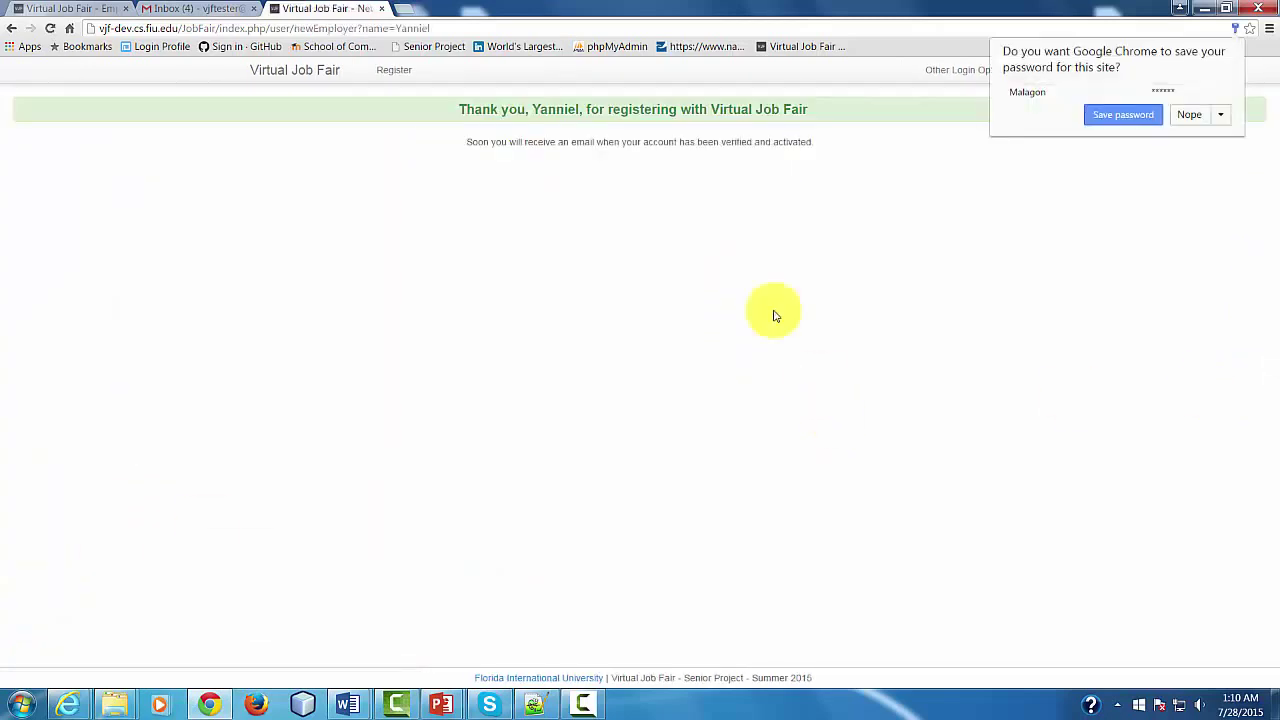
click(1188, 117)
drag(460, 109, 818, 114)
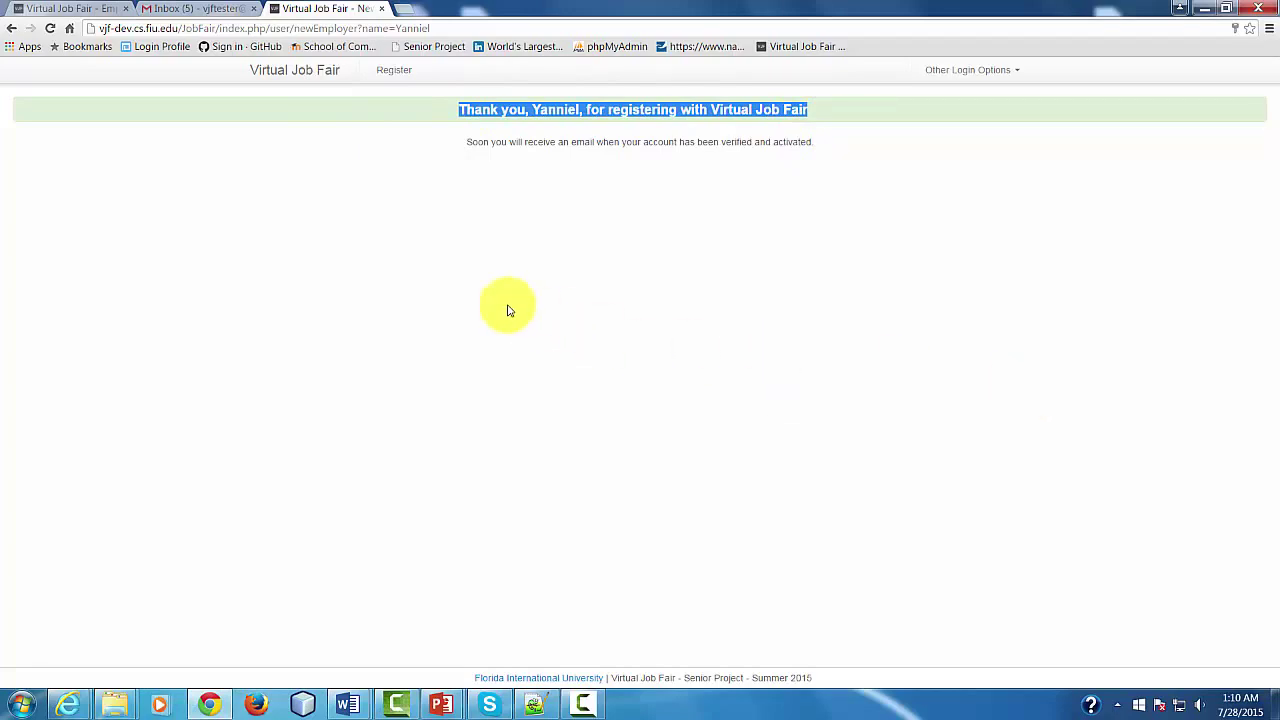
click(200, 10)
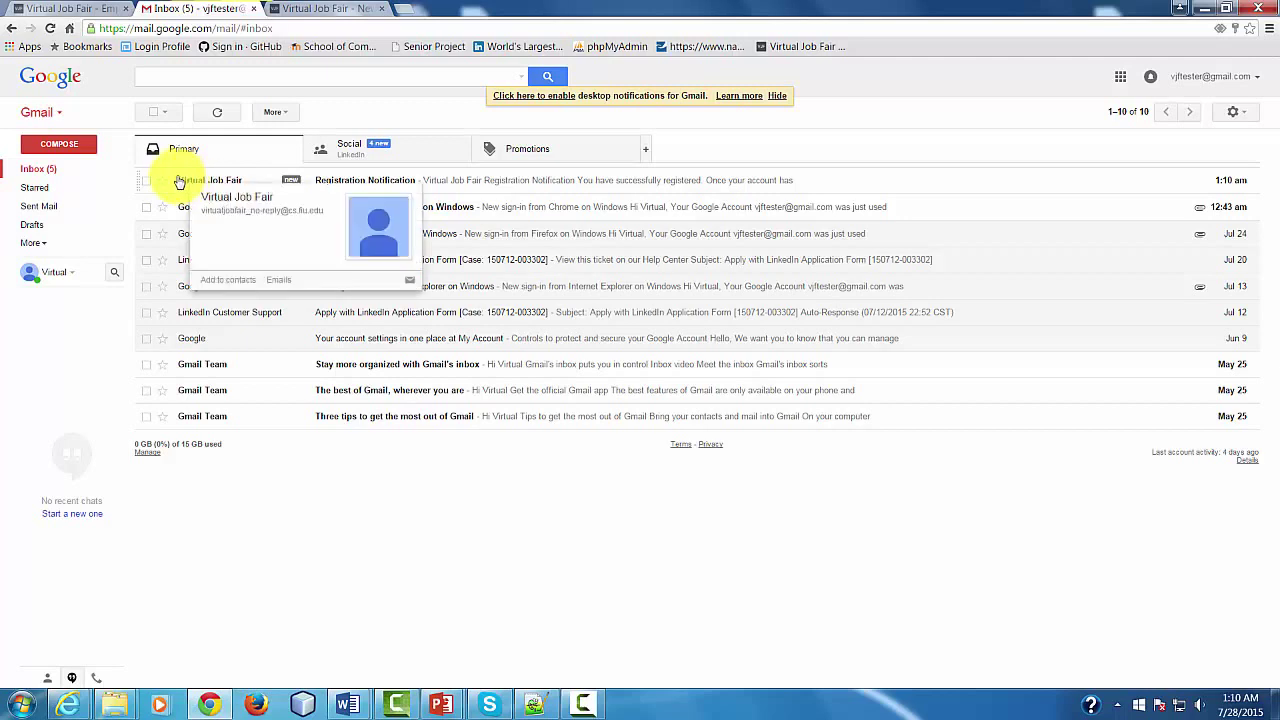
- Open the Registration Notification email and highlight its subject text
click(188, 188)
drag(177, 234, 346, 289)
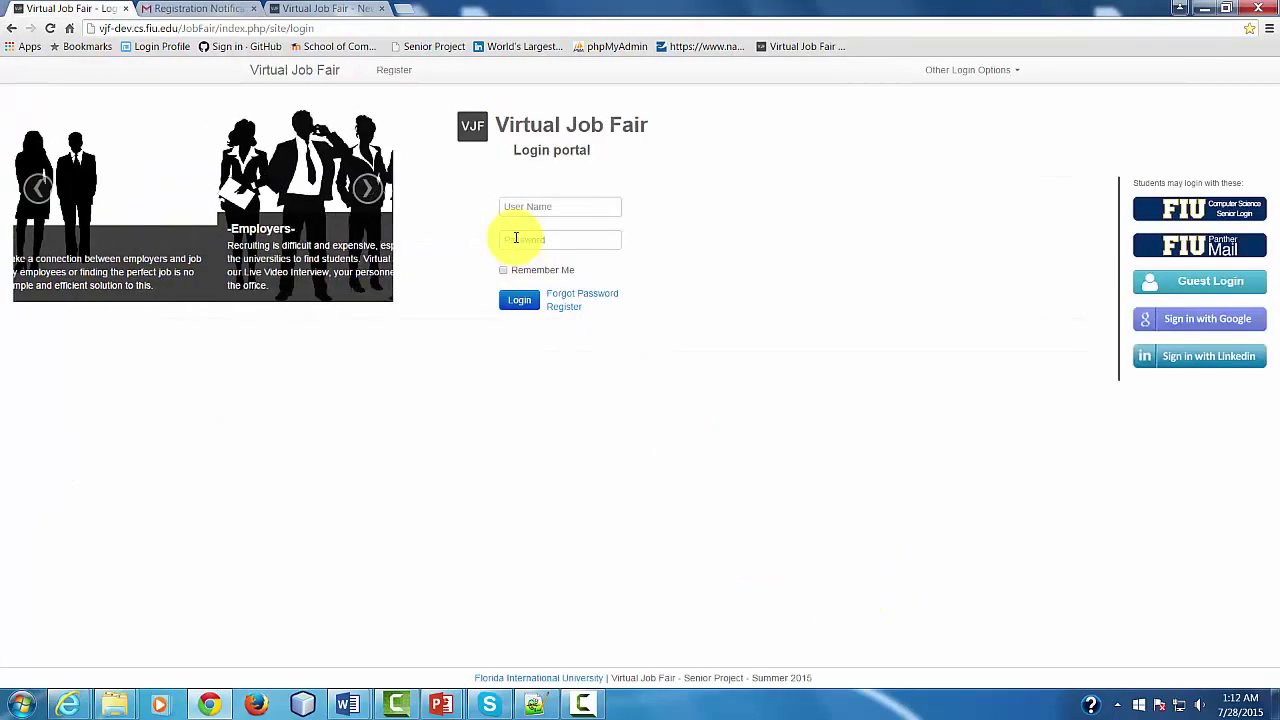
- Log in with the saved employer user name and password, declining Chrome's save-password offer
click(510, 206)
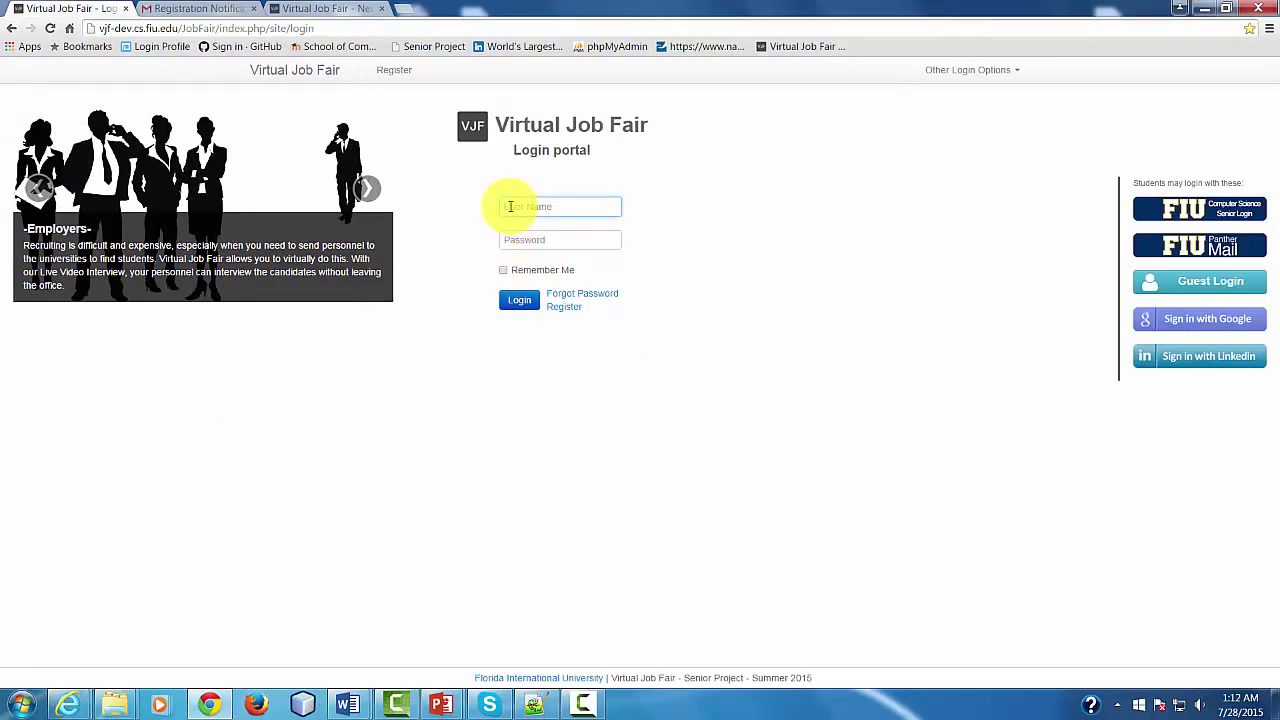
click(510, 206)
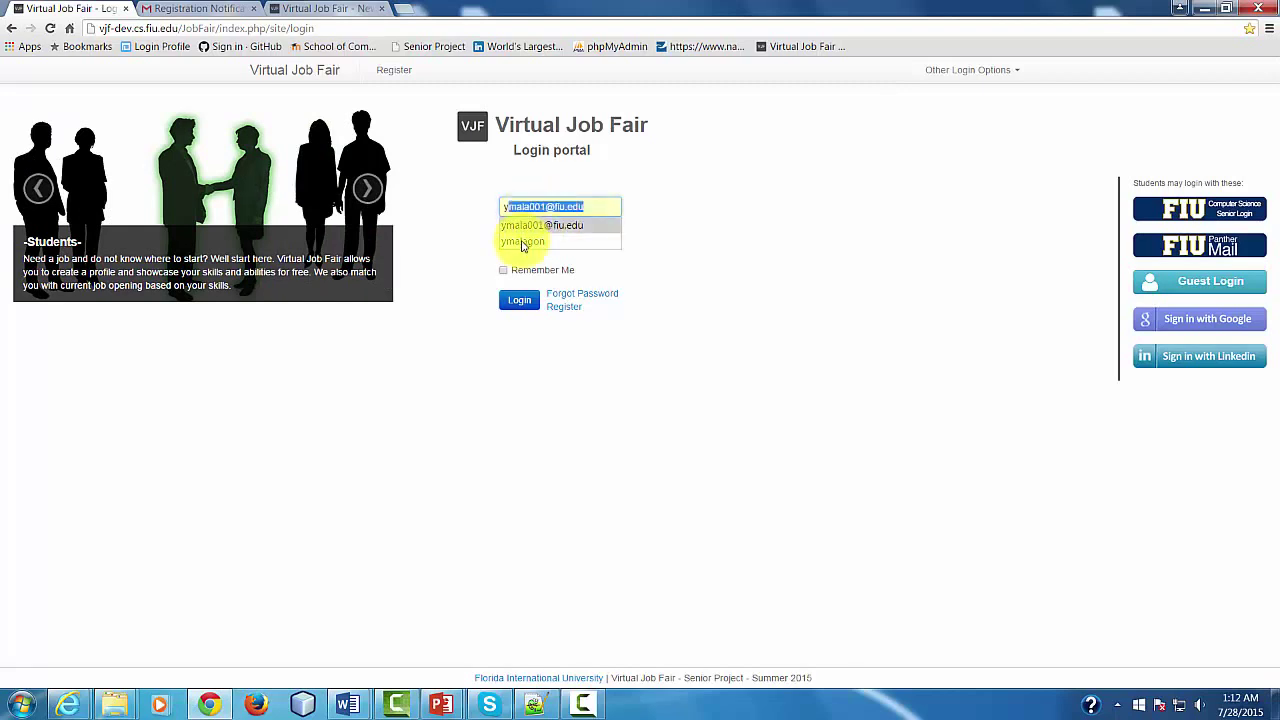
click(521, 242)
click(514, 241)
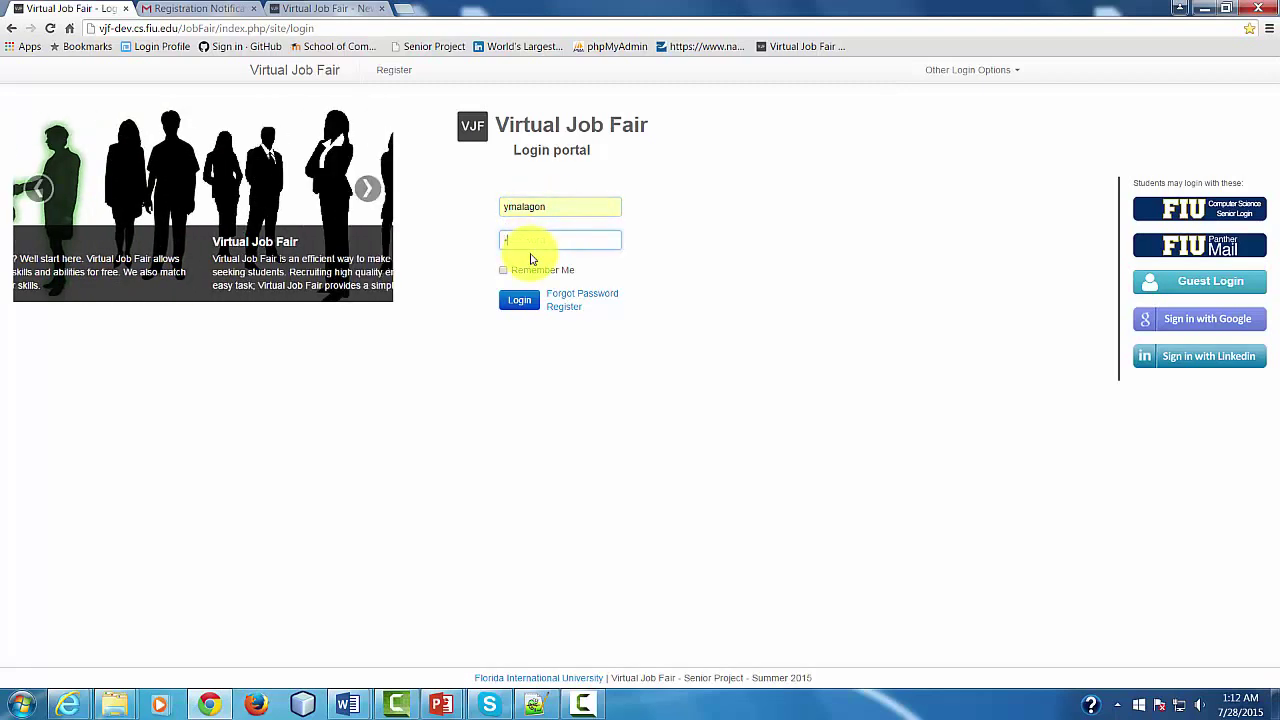
click(518, 300)
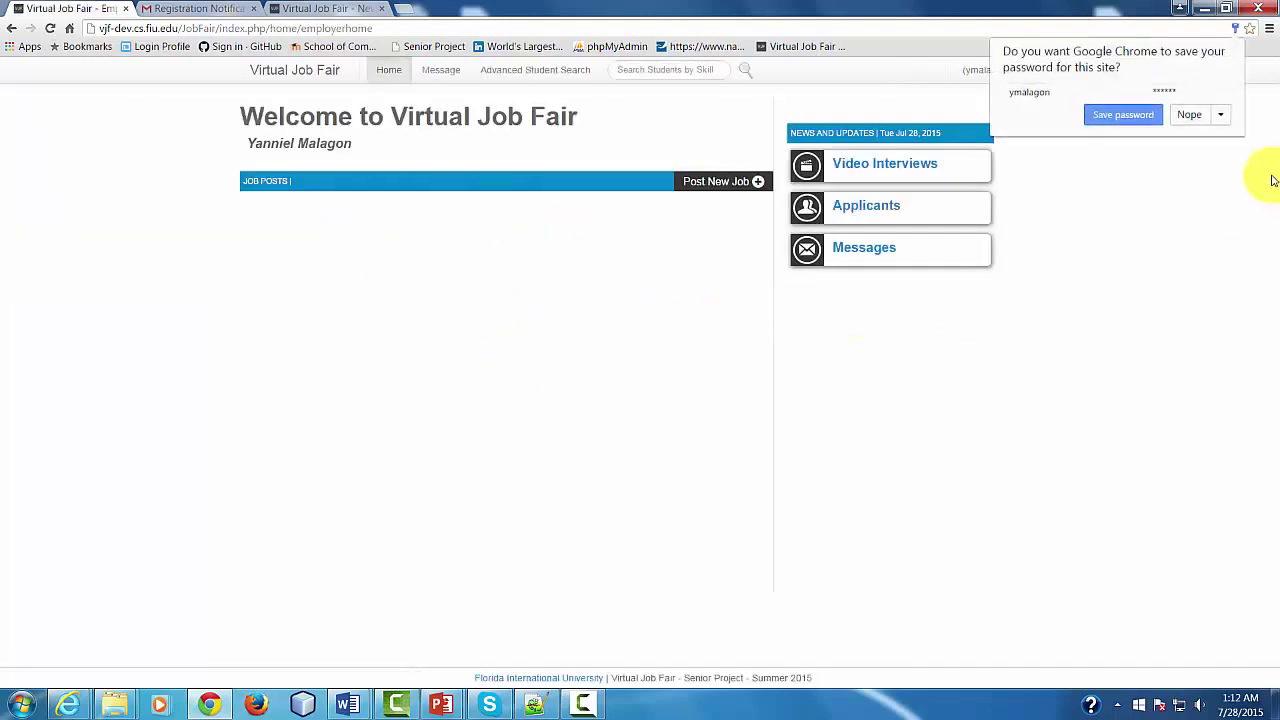
click(1190, 122)
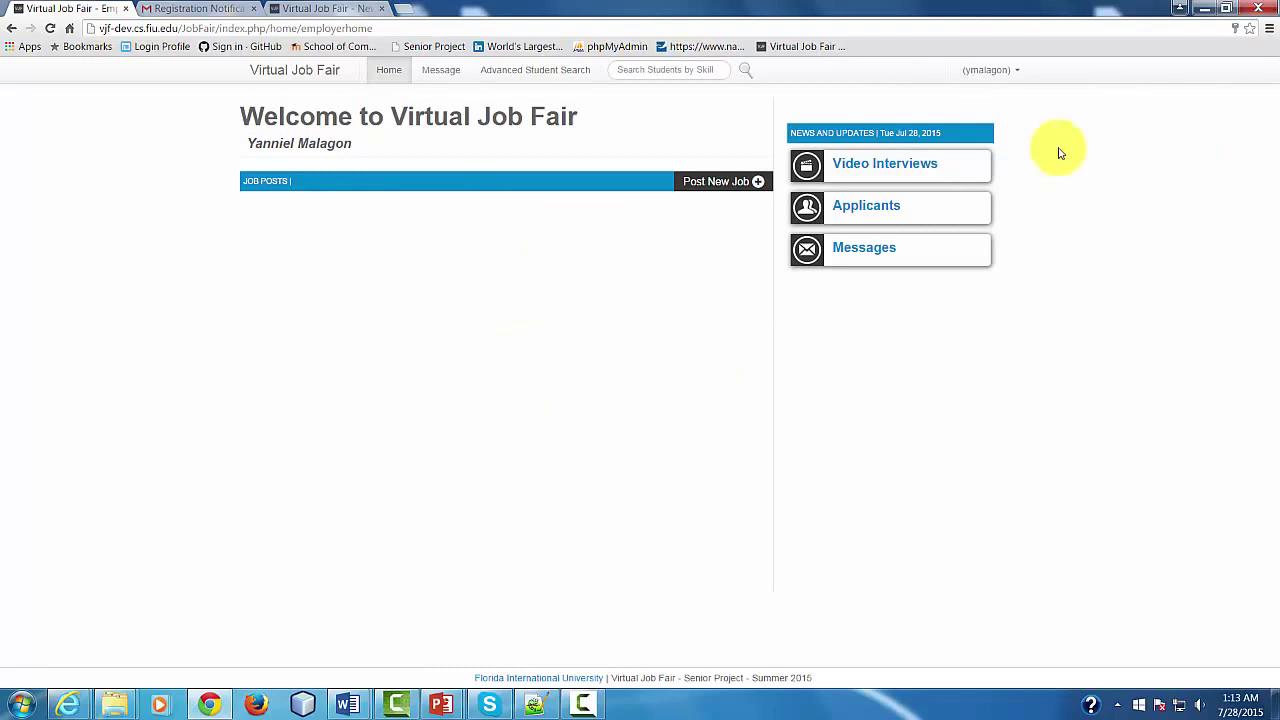
click(990, 77)
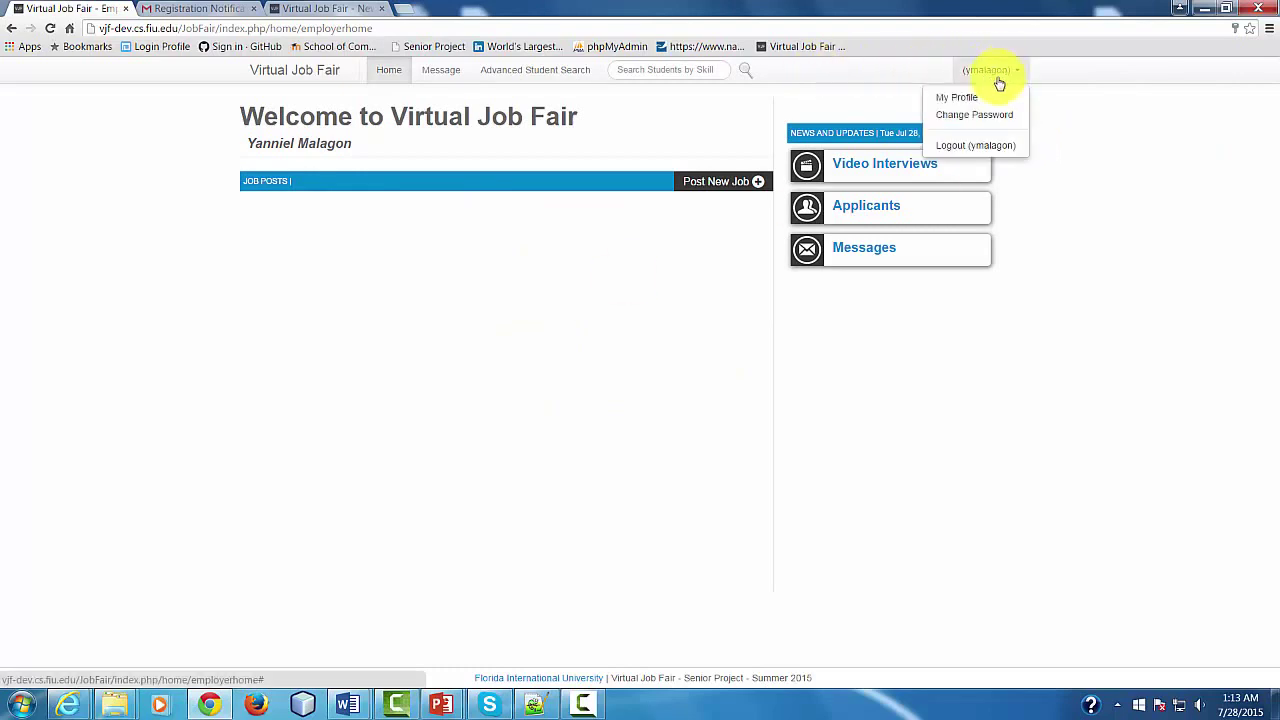
- Review My Profile: 40% completion graph, contact details, VJF company info and empty jobs section
click(960, 96)
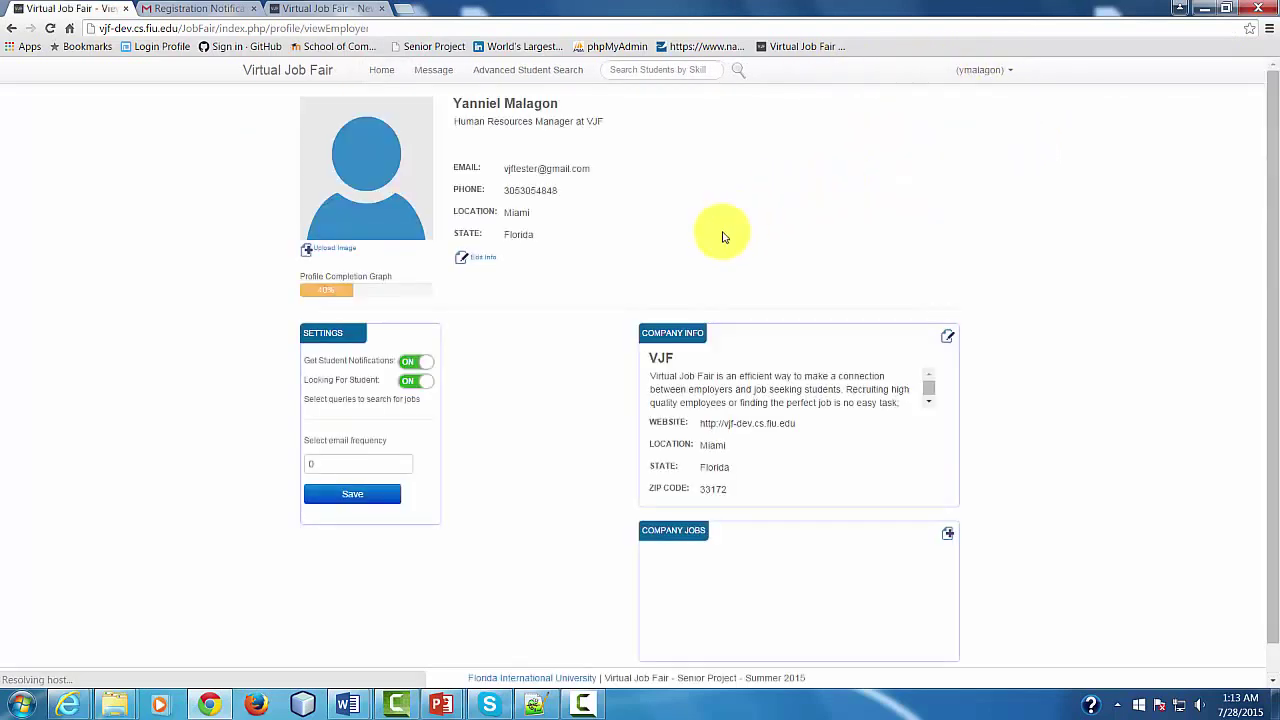
scroll(594, 391, down, 1)
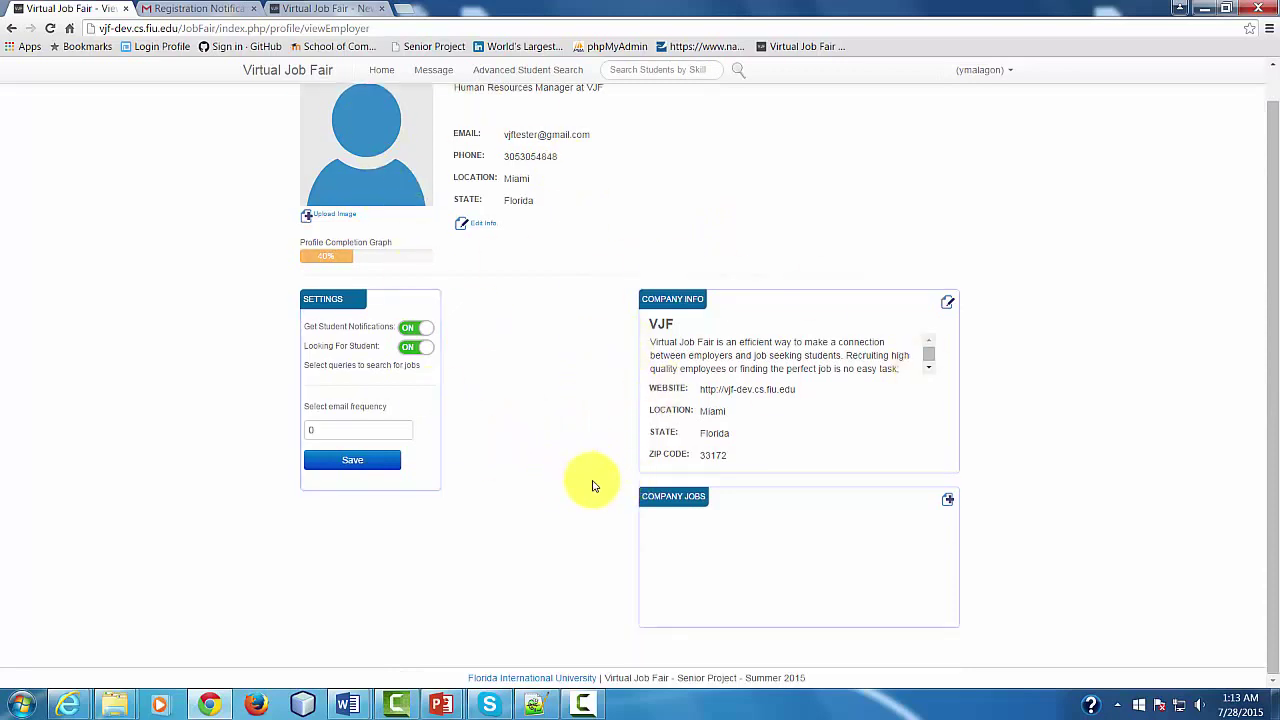
scroll(592, 485, up, 1)
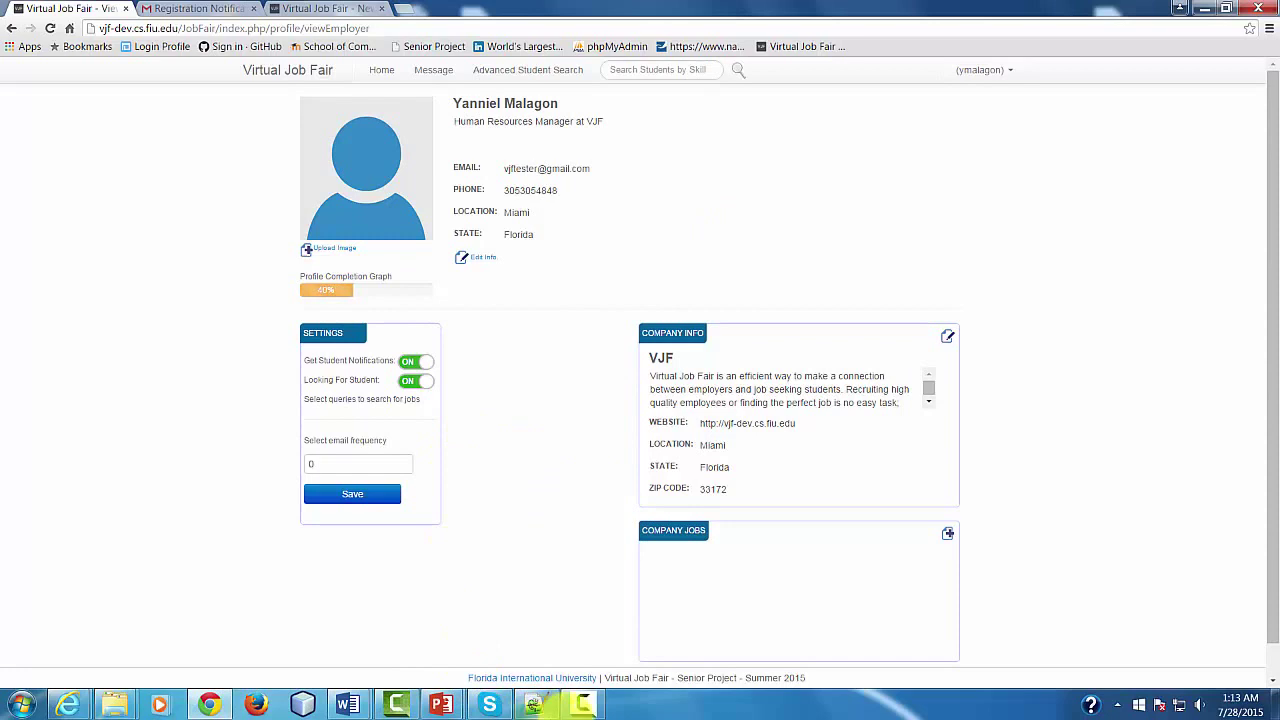
click(583, 705)
click(901, 606)
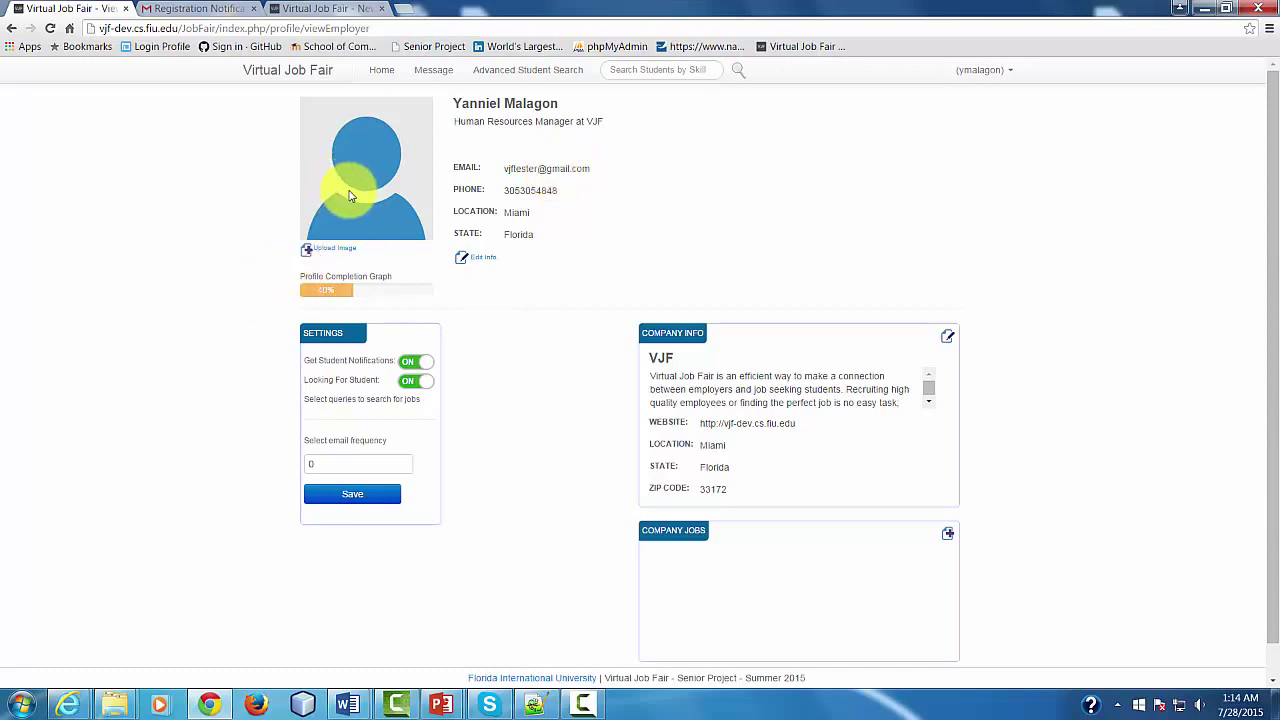
mouse_move(381, 285)
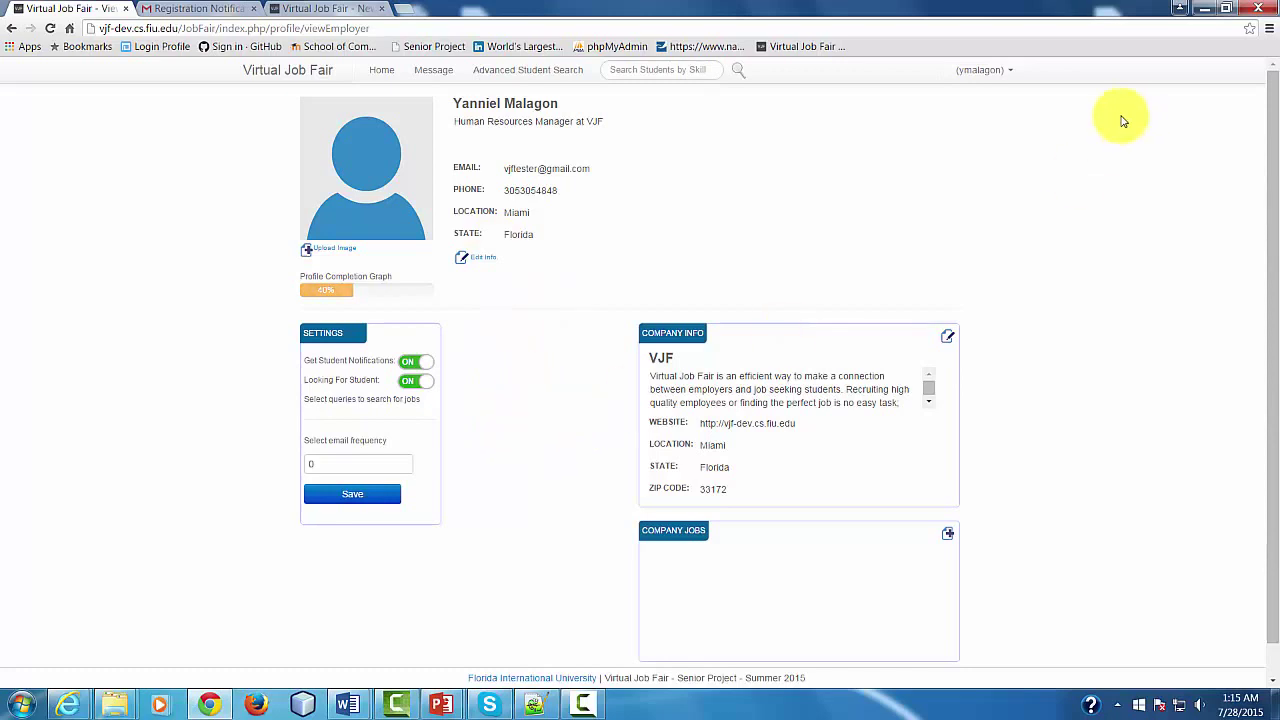
click(382, 72)
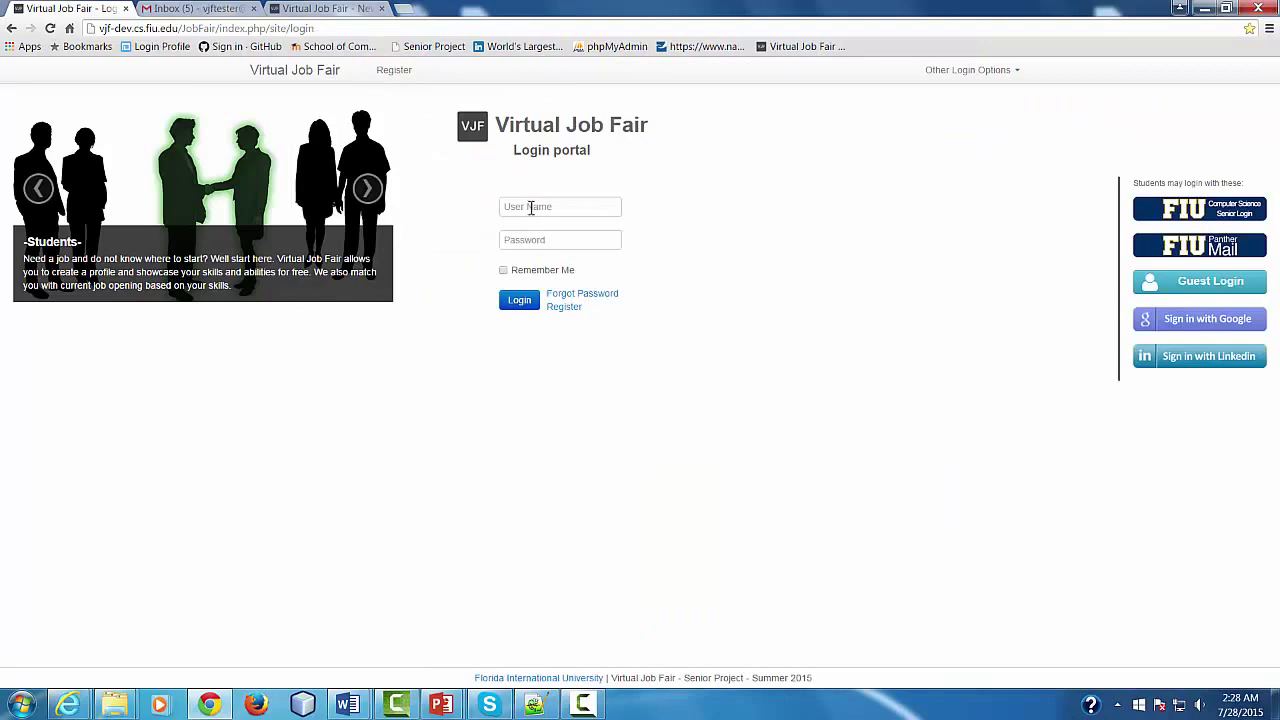
- Log back in with the saved user name and password, dismissing the save-password offer
click(531, 207)
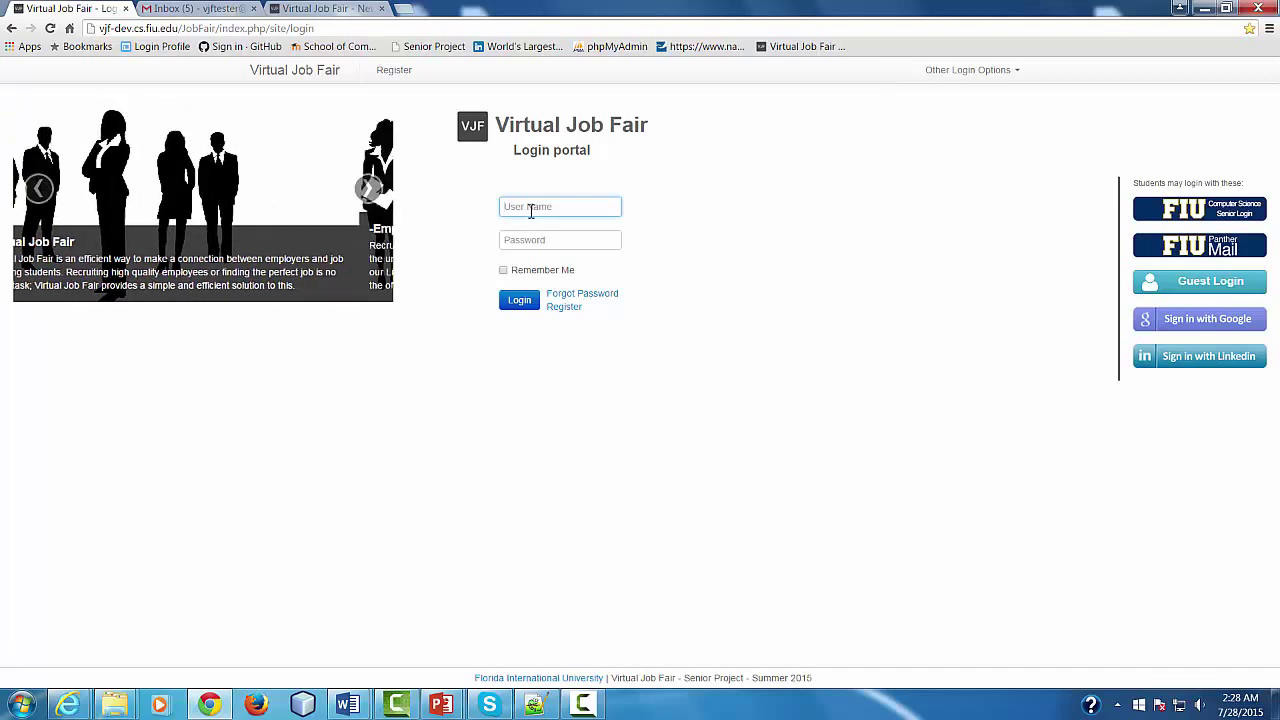
click(530, 210)
text(ymala)
click(537, 228)
click(514, 240)
text(******)
key(Return)
click(440, 328)
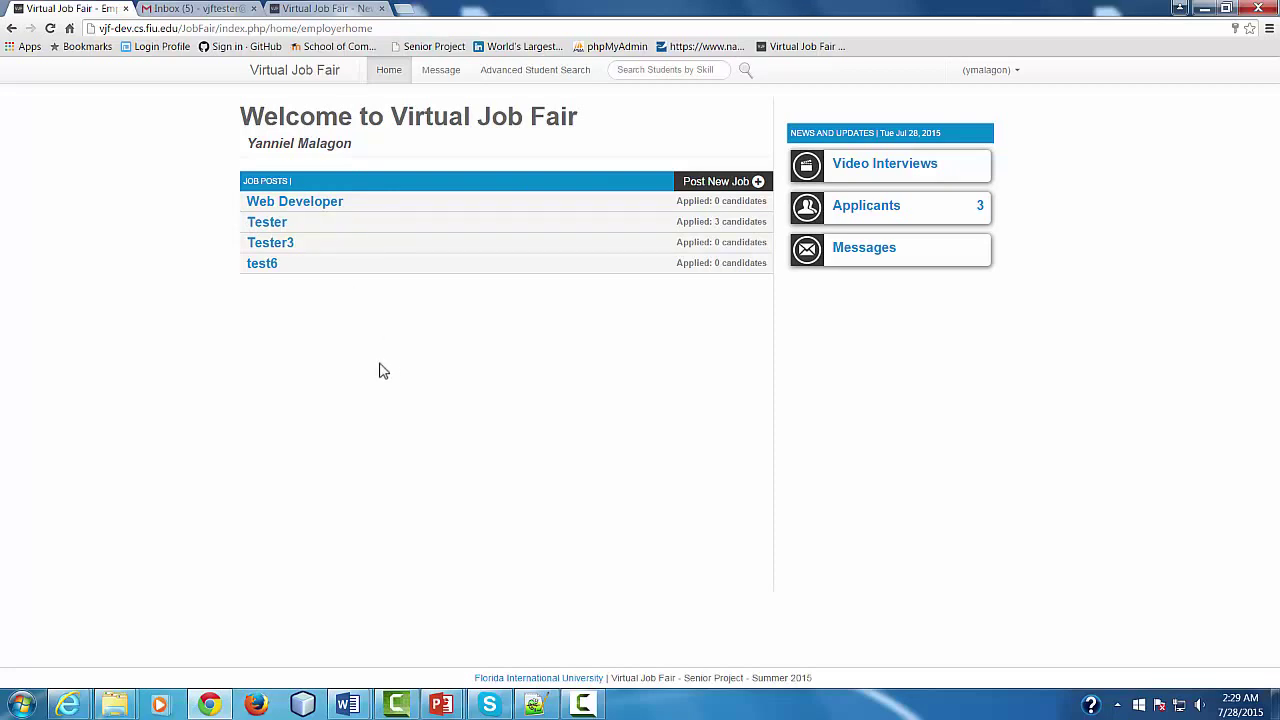
click(286, 225)
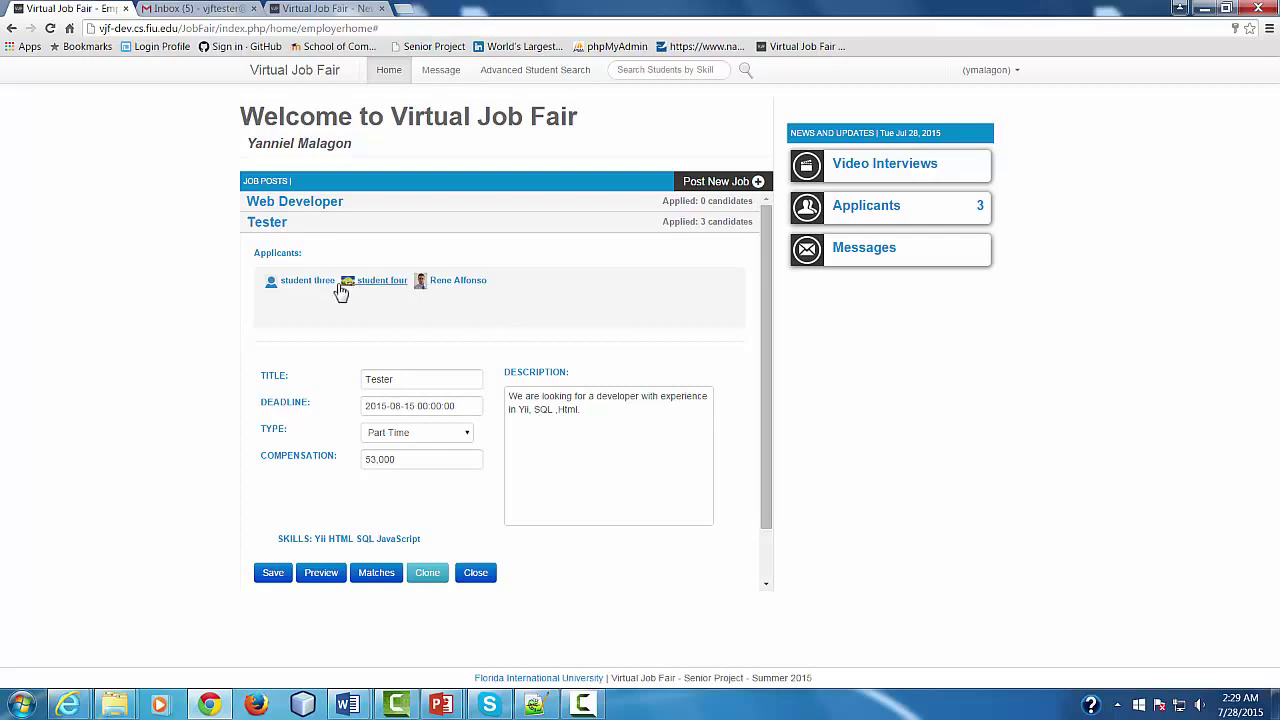
- View one Tester applicant's profile, then select and place the caret in the job description
click(448, 281)
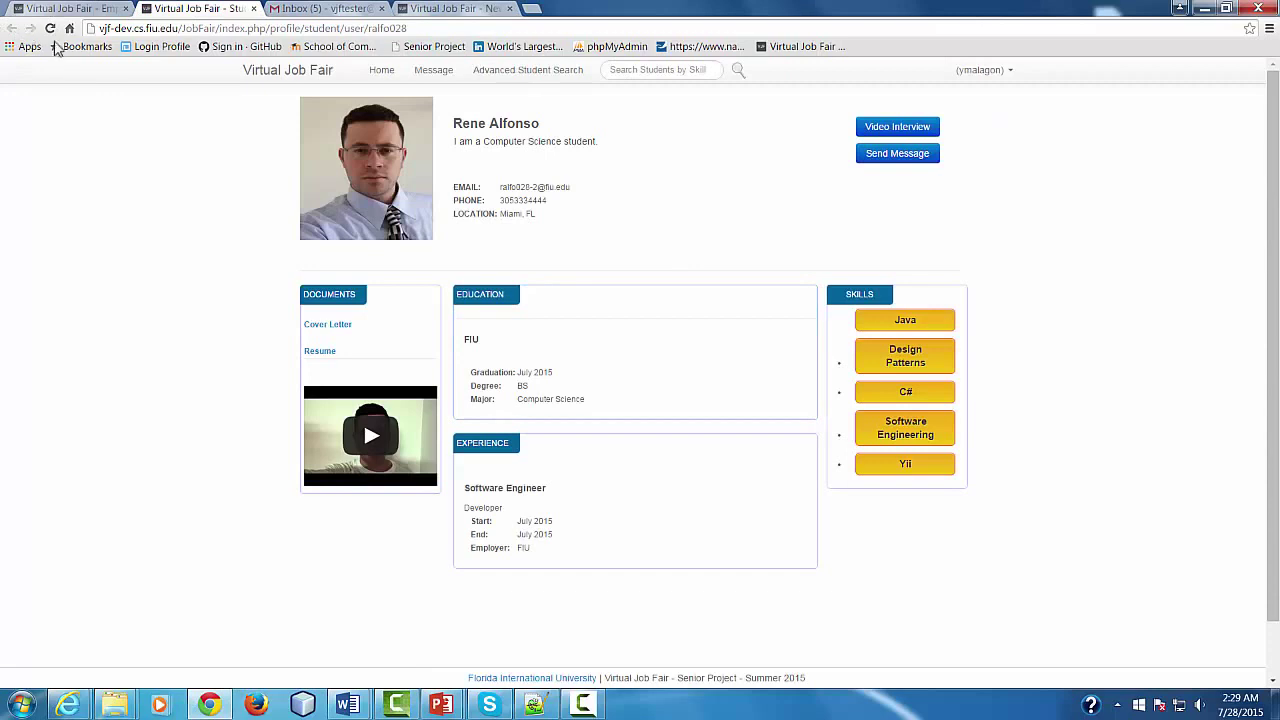
click(254, 9)
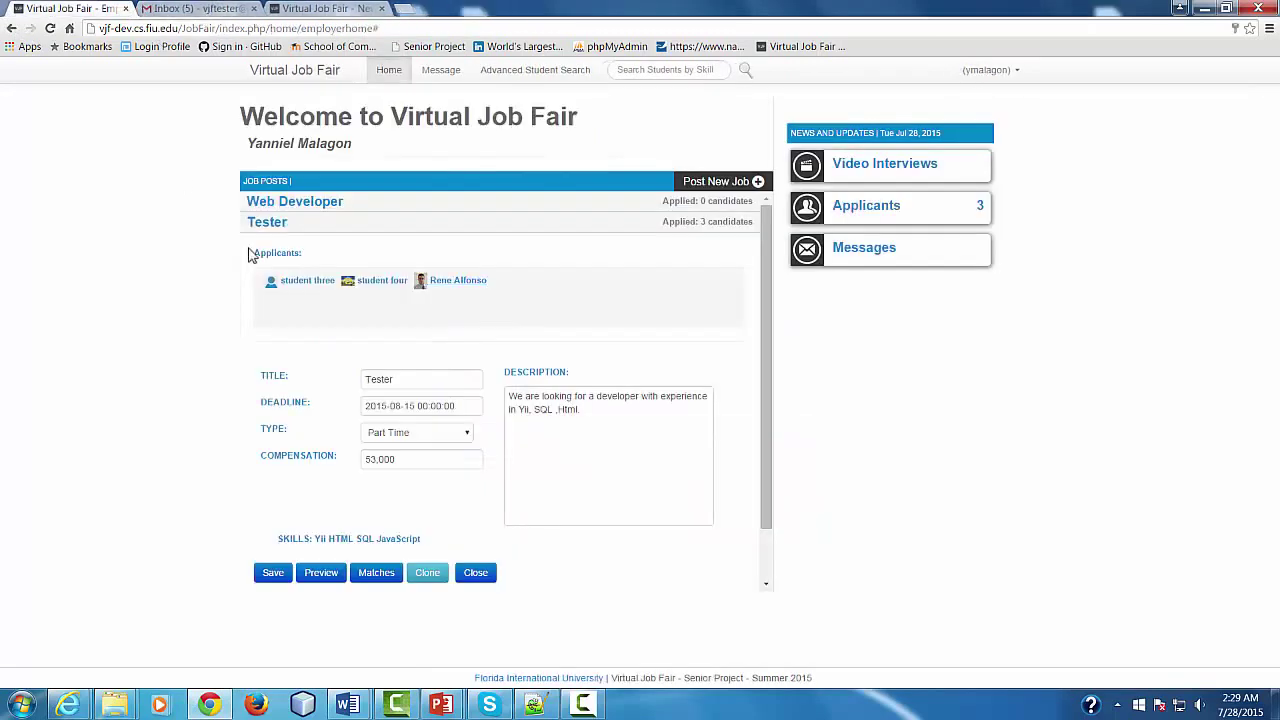
click(520, 415)
drag(583, 412, 508, 396)
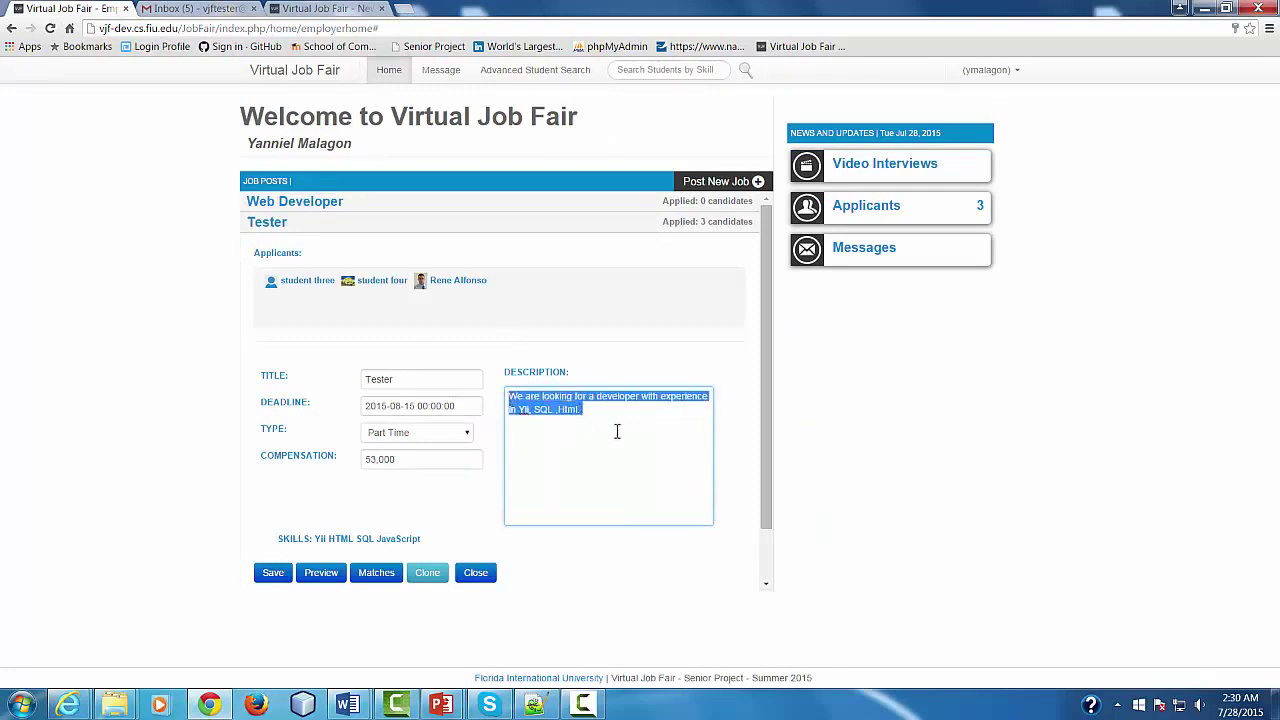
click(593, 424)
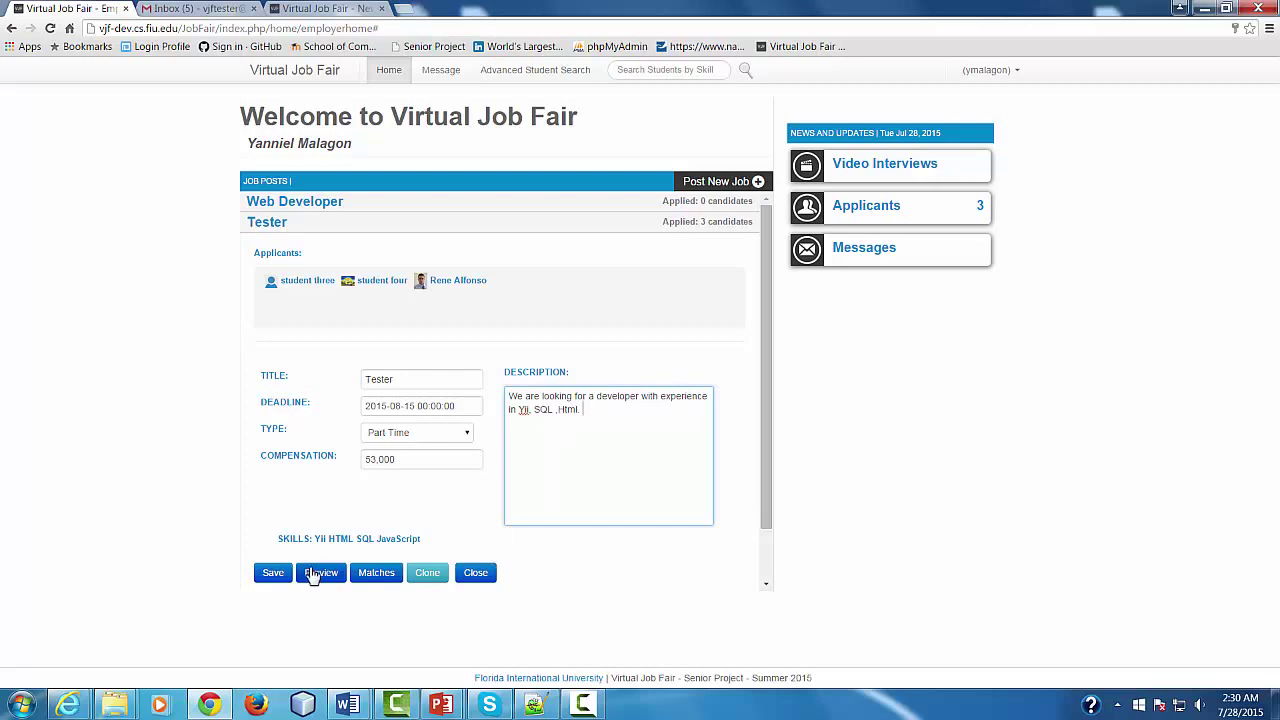
click(599, 434)
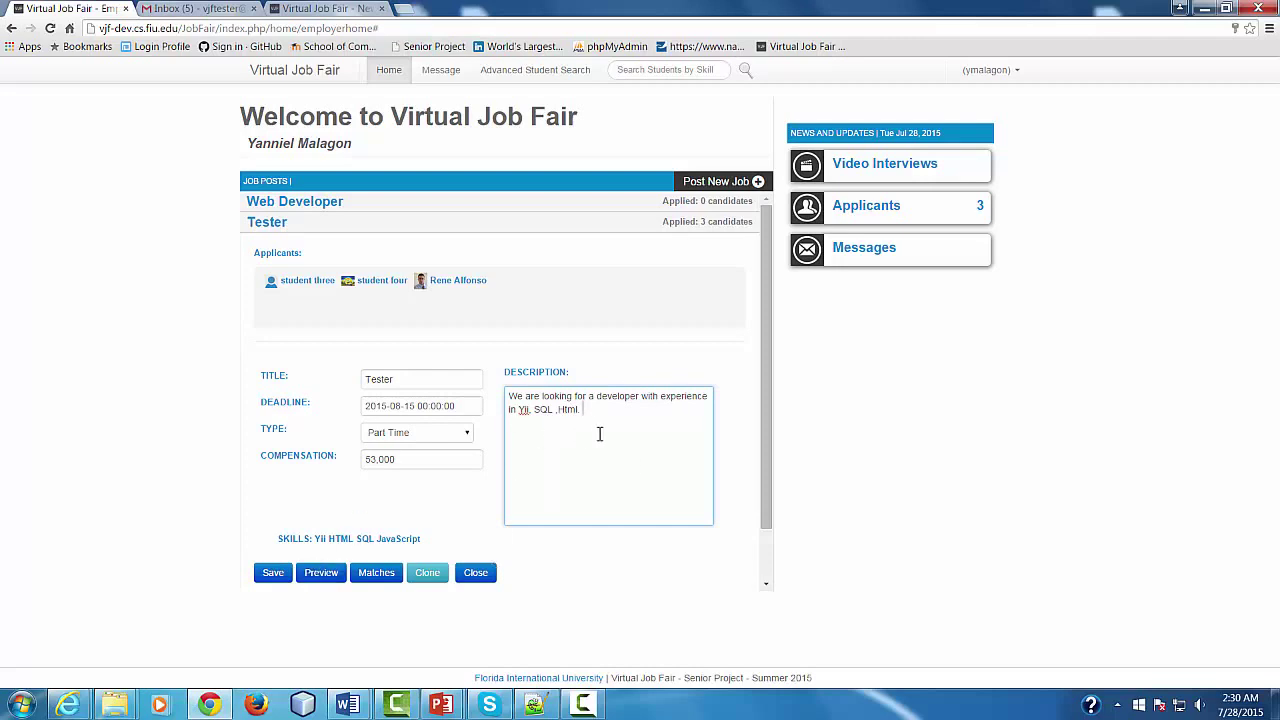
- Preview the Tester job, return home, re-expand the Tester post and dismiss the colour-scheme prompt
click(321, 576)
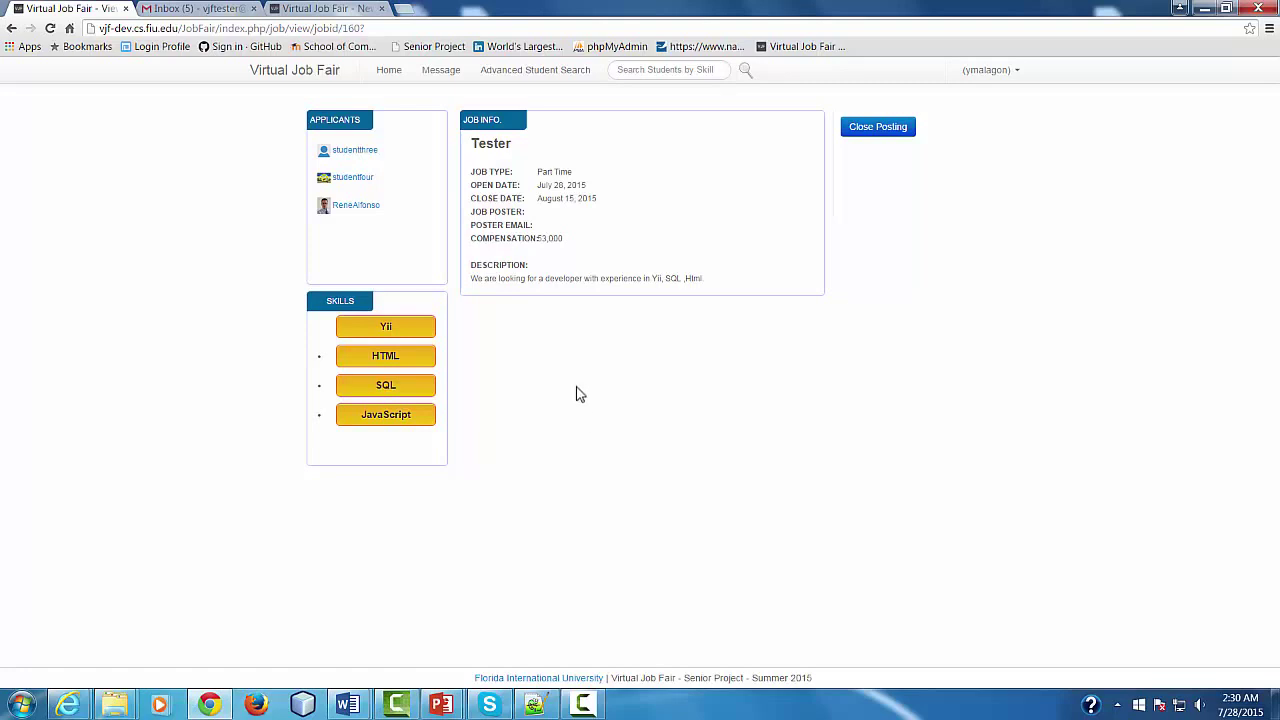
click(389, 69)
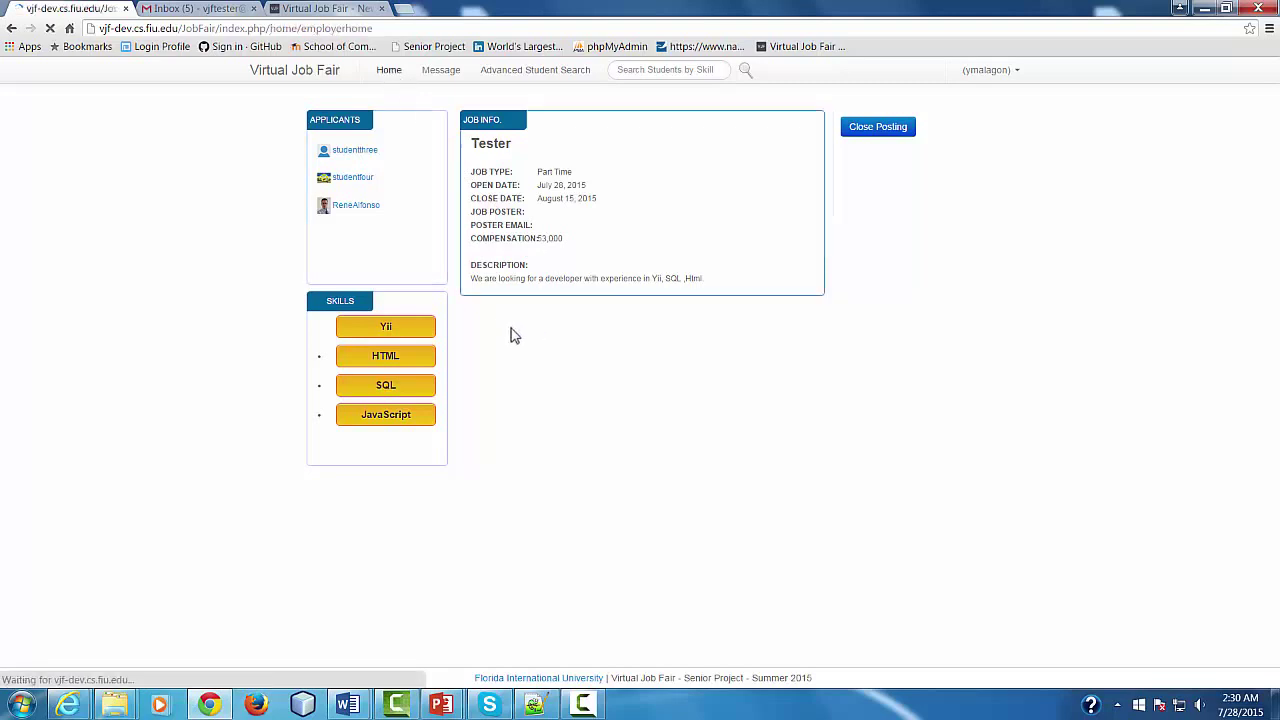
click(275, 224)
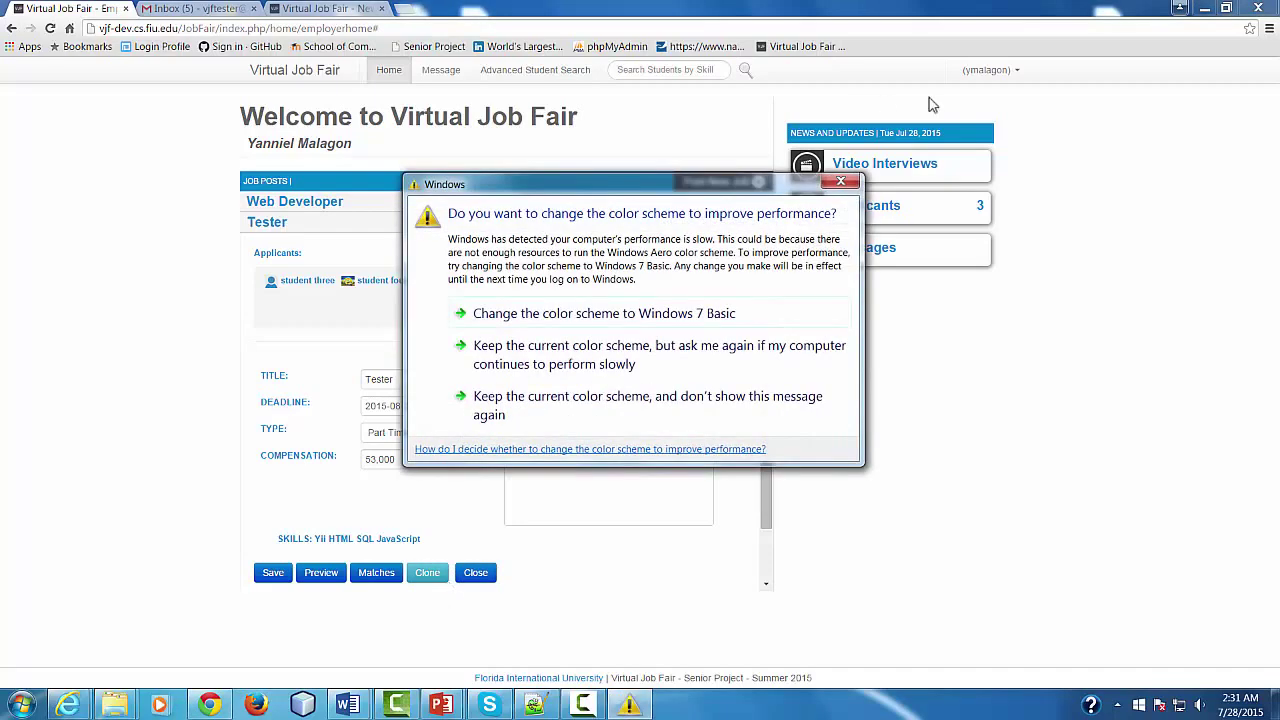
click(841, 181)
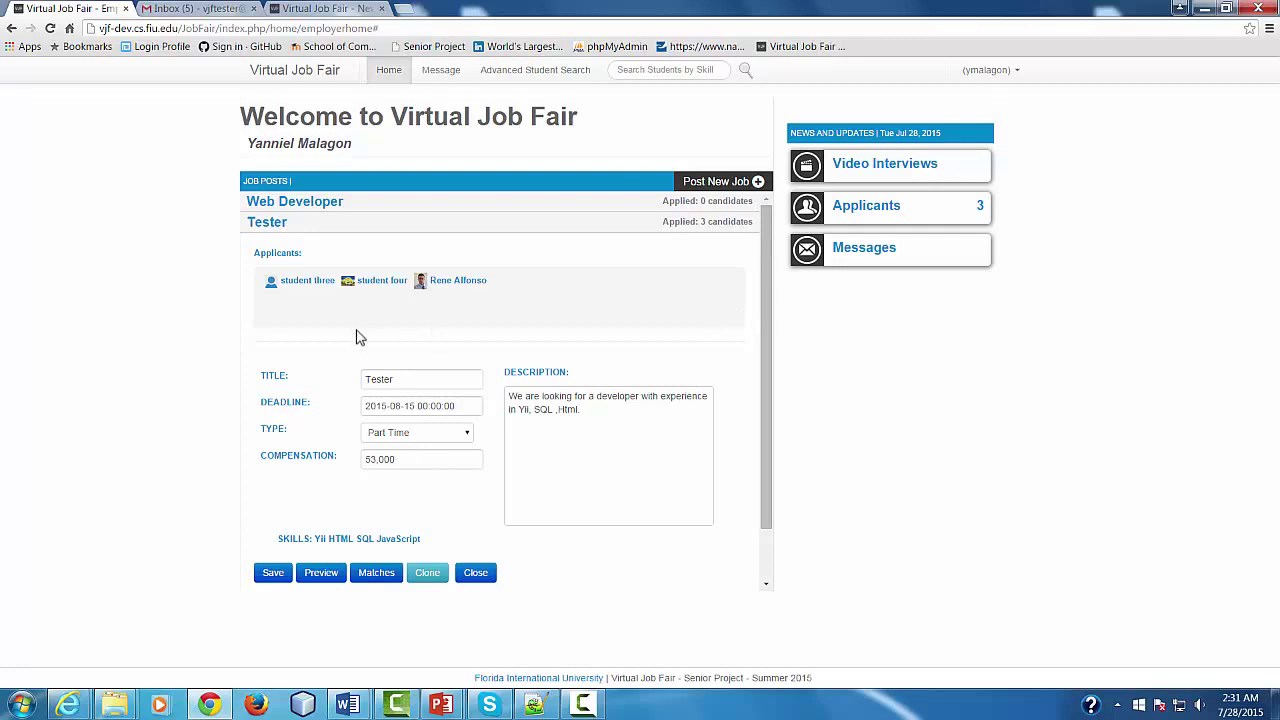
- Collapse the Tester post, open Post New Job, and click into the empty Description field
click(706, 230)
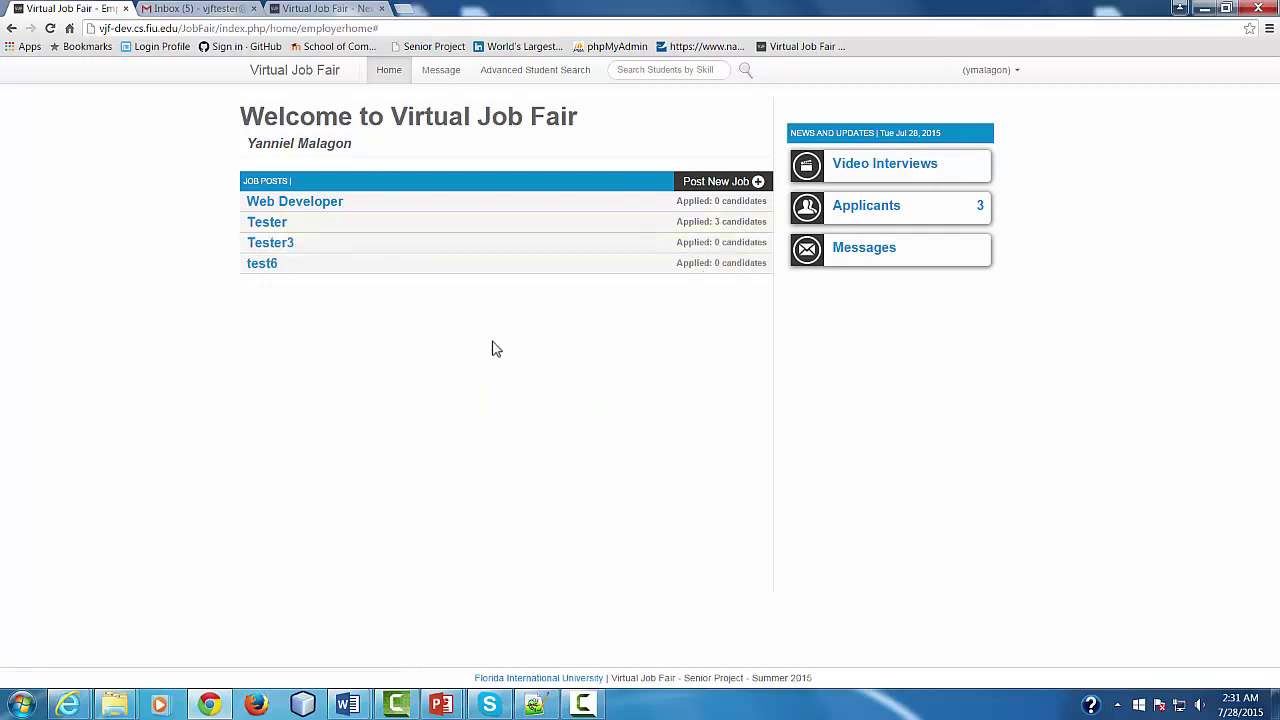
click(707, 192)
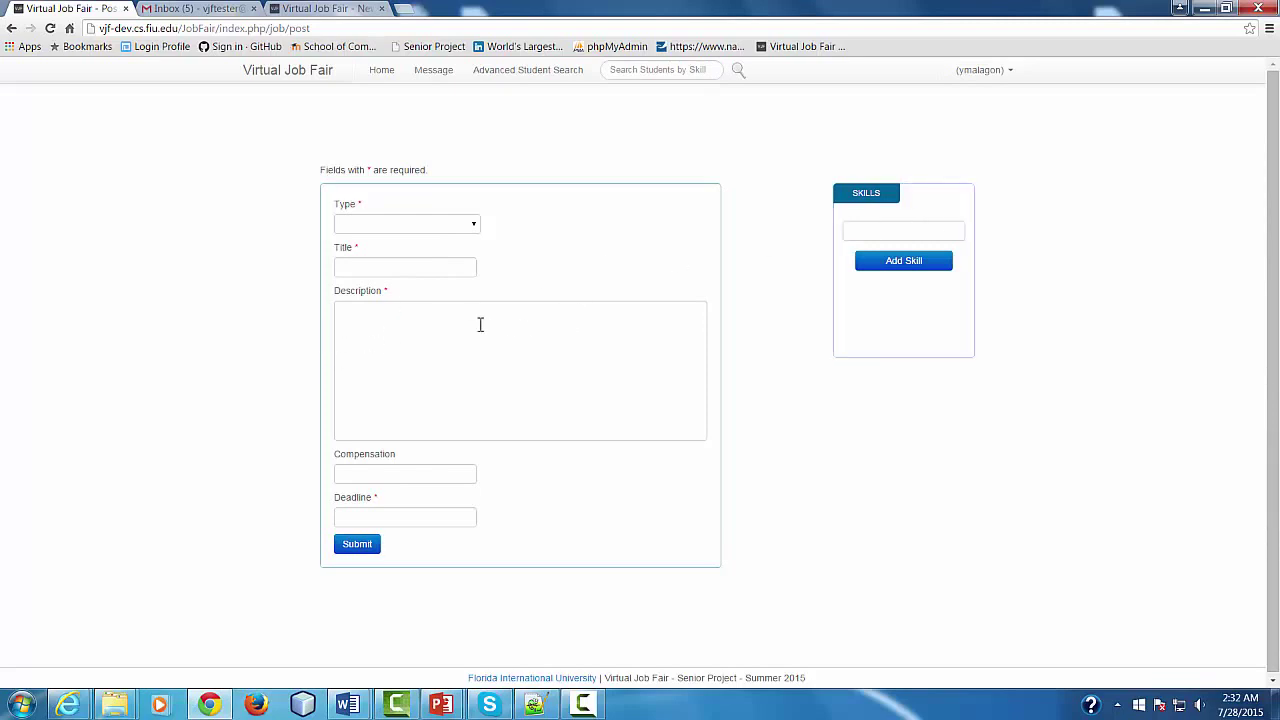
click(531, 324)
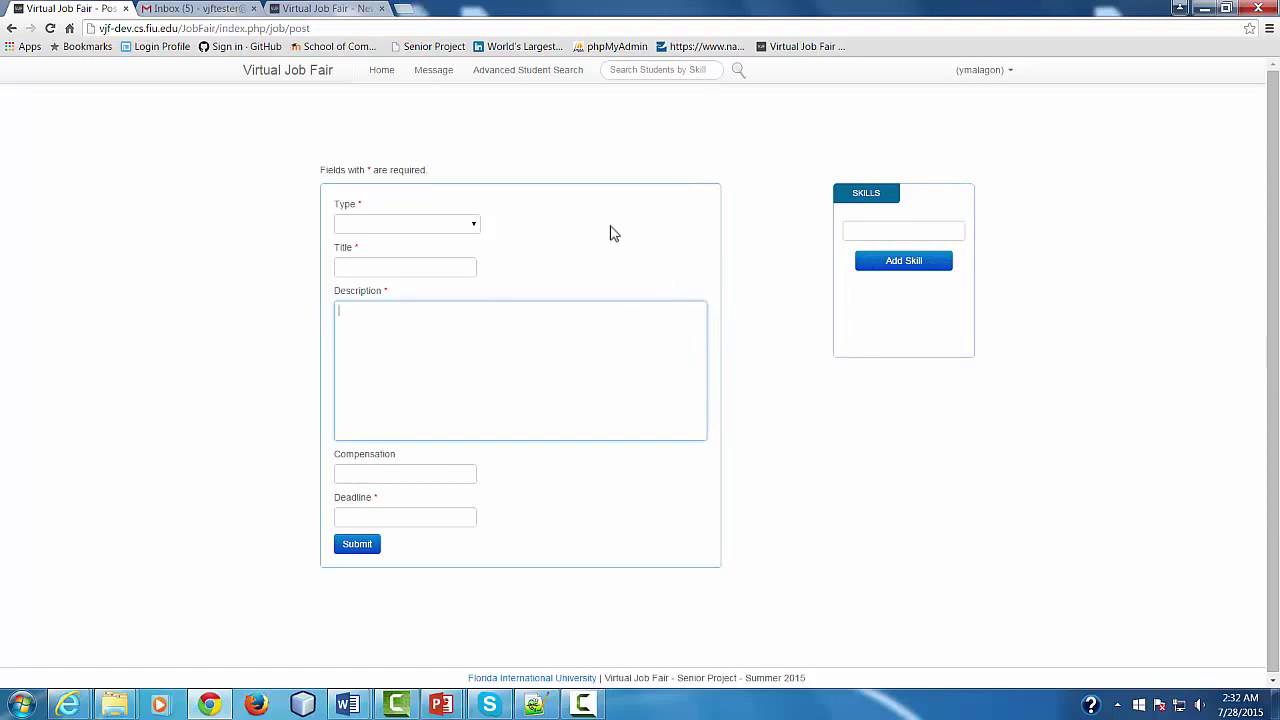
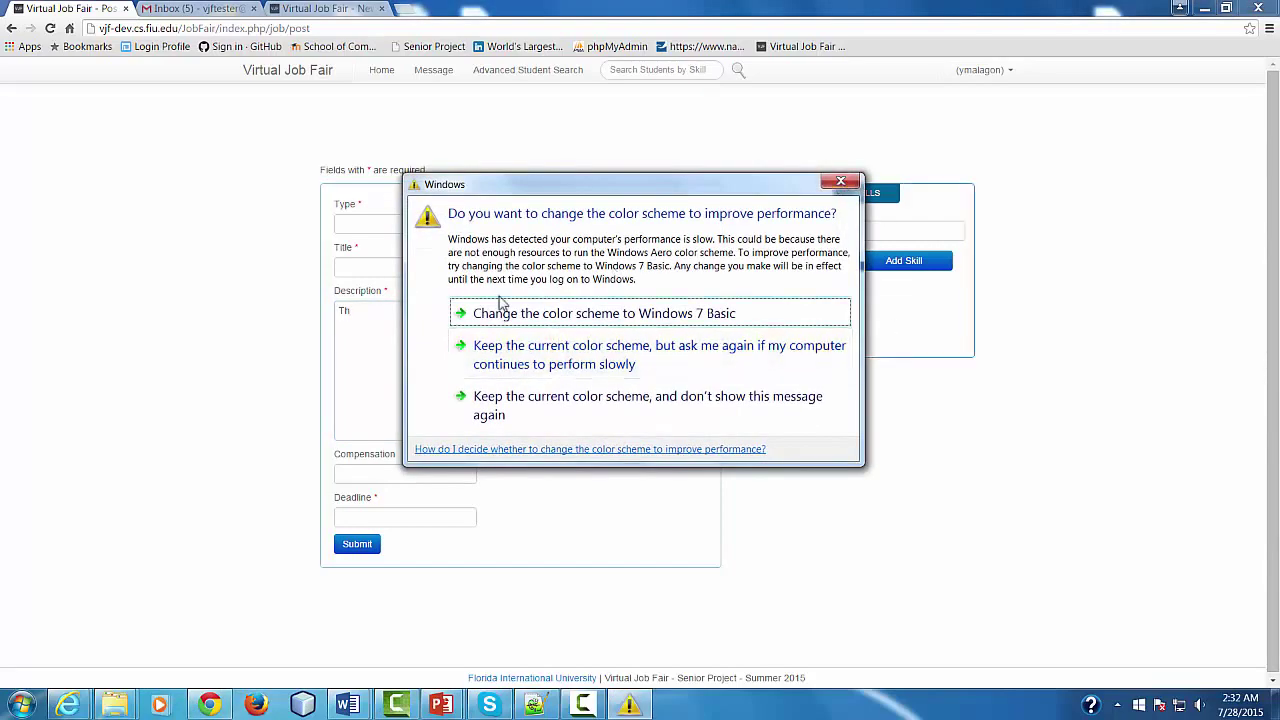
- Replace the description text with 'HTML, SQL, C++,' and remove the empty skill tag
click(840, 182)
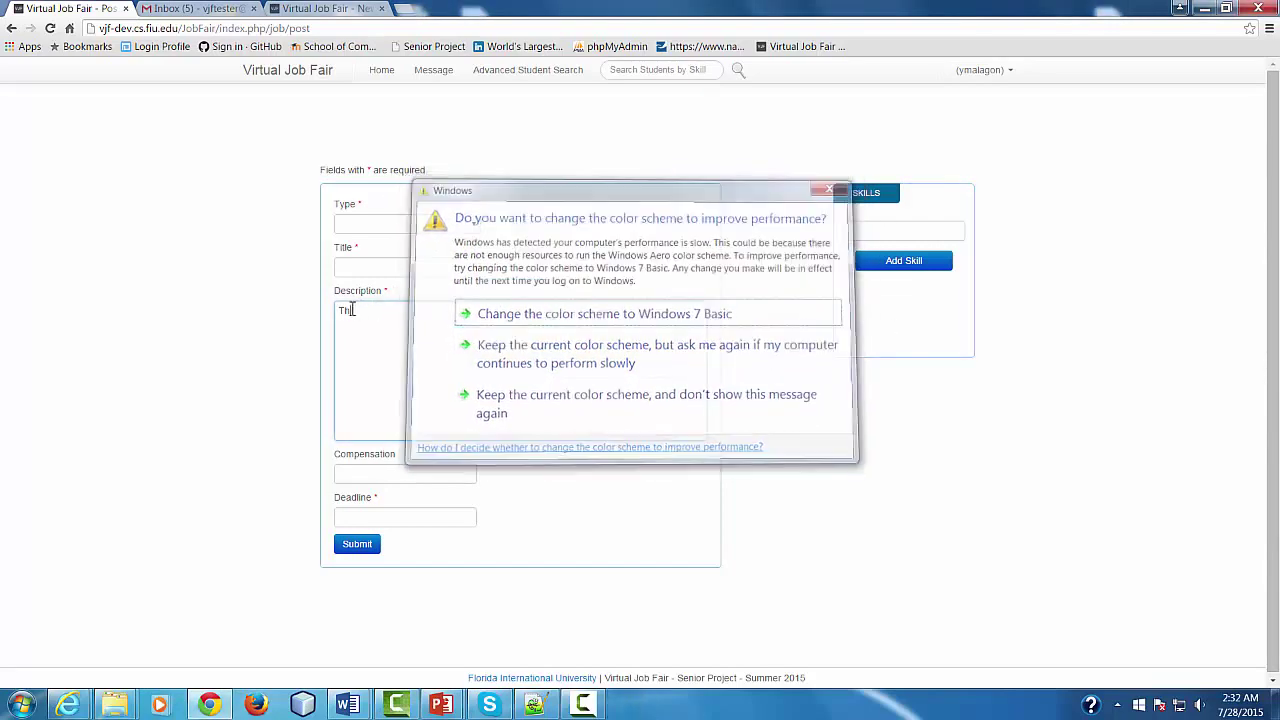
drag(350, 311, 296, 326)
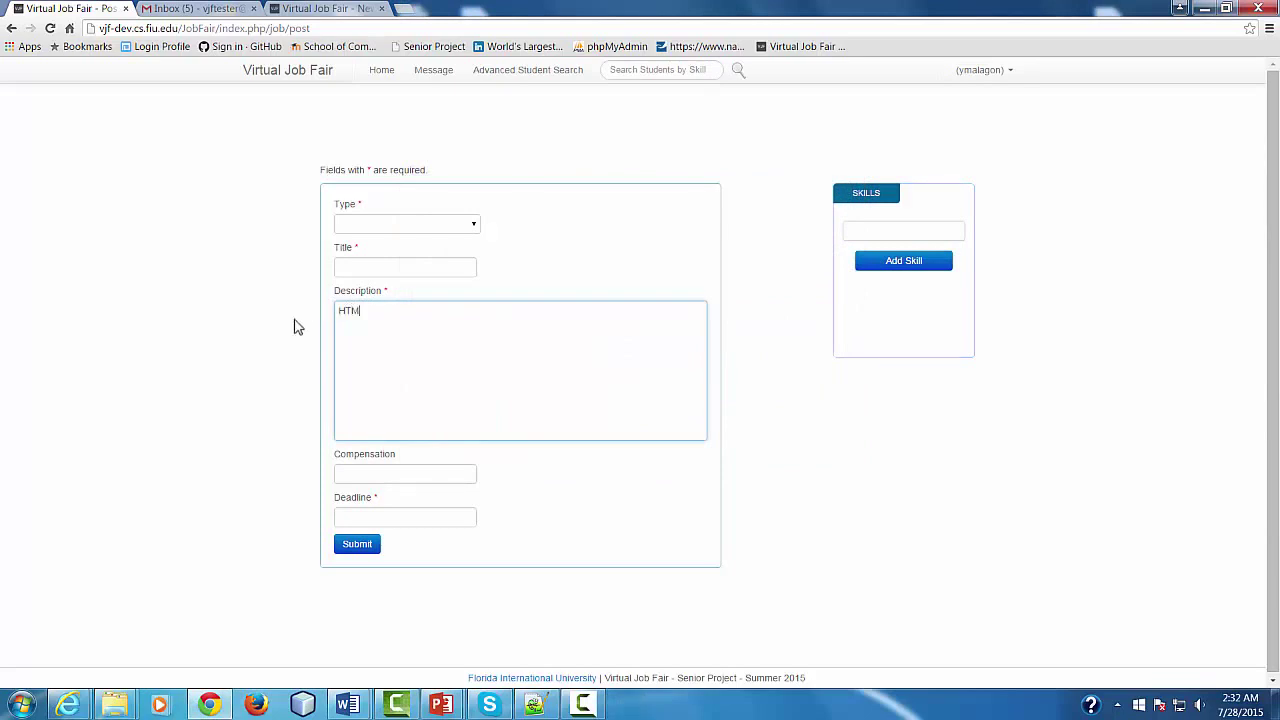
text(HTML ,)
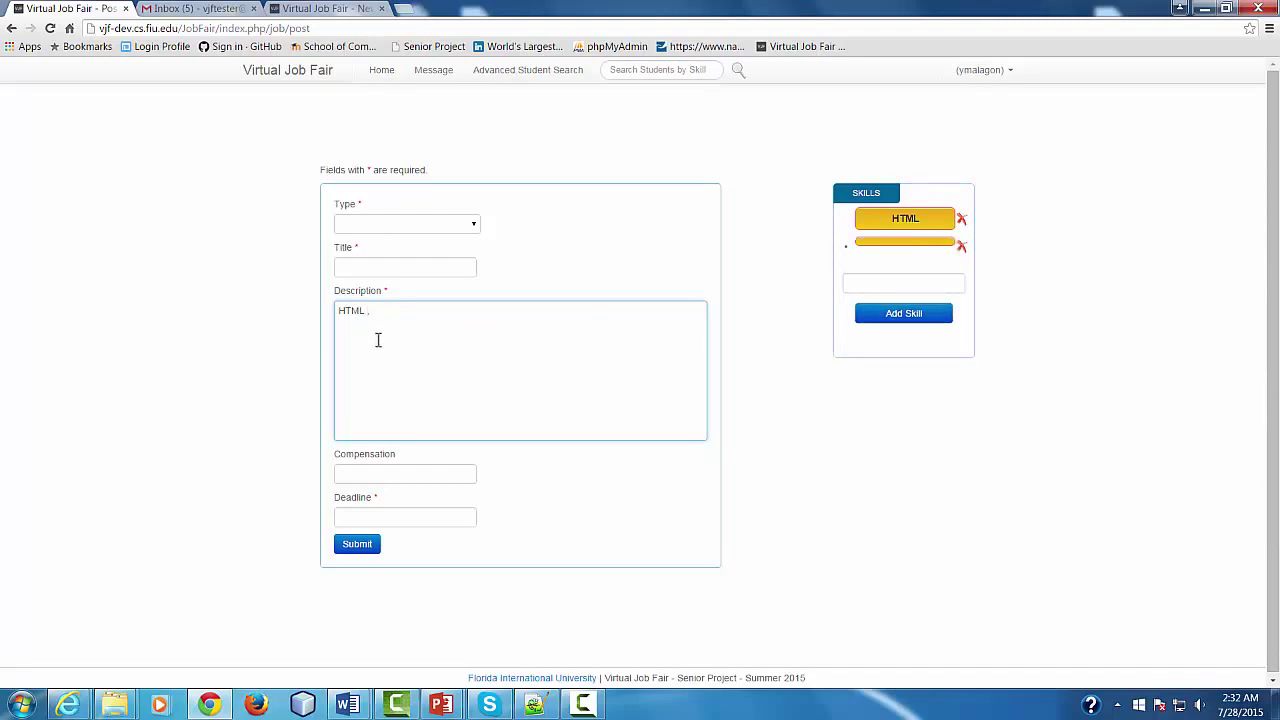
click(962, 248)
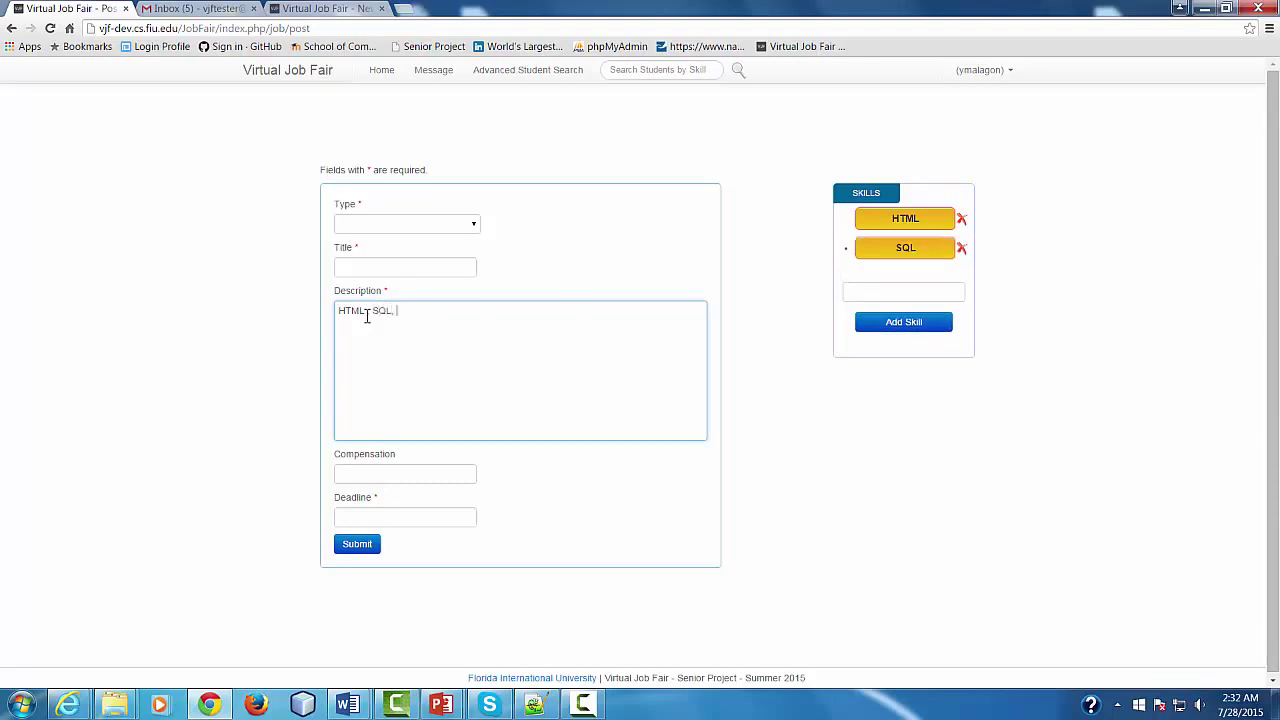
text(C++,)
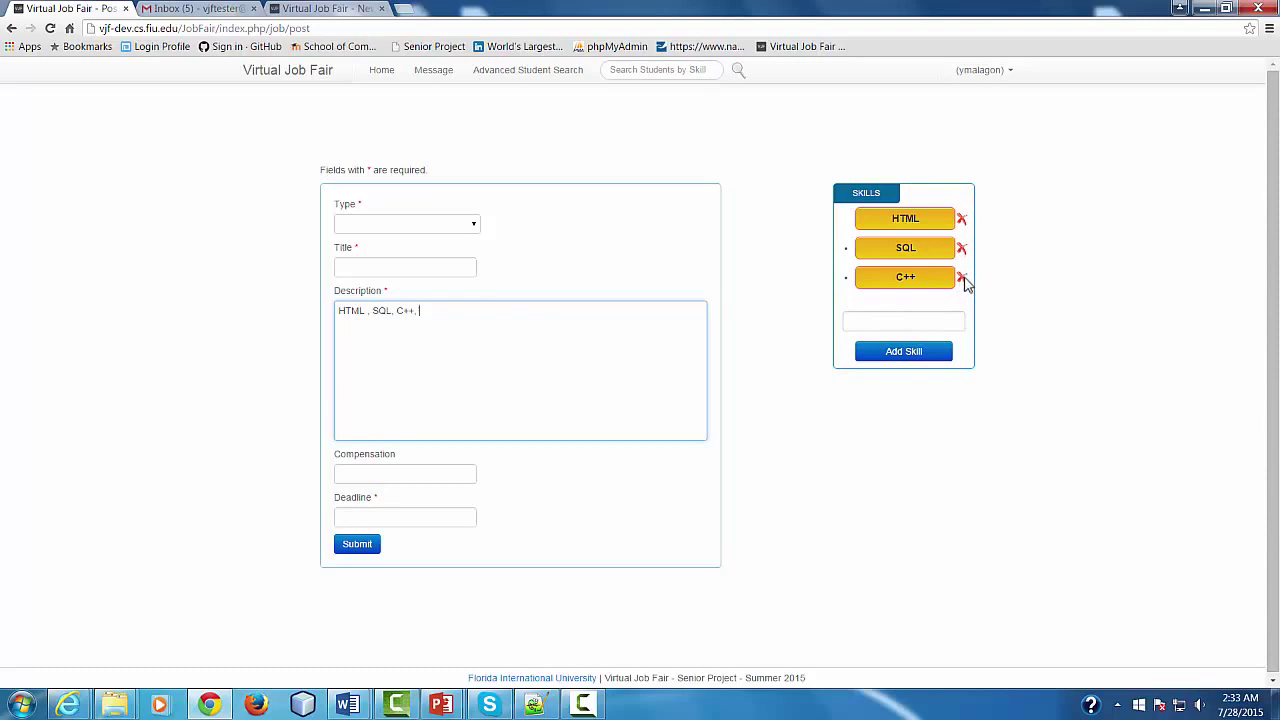
- Tag HTML, SQL and C++ as skills, then add F# from the skill suggestions
click(878, 321)
click(434, 323)
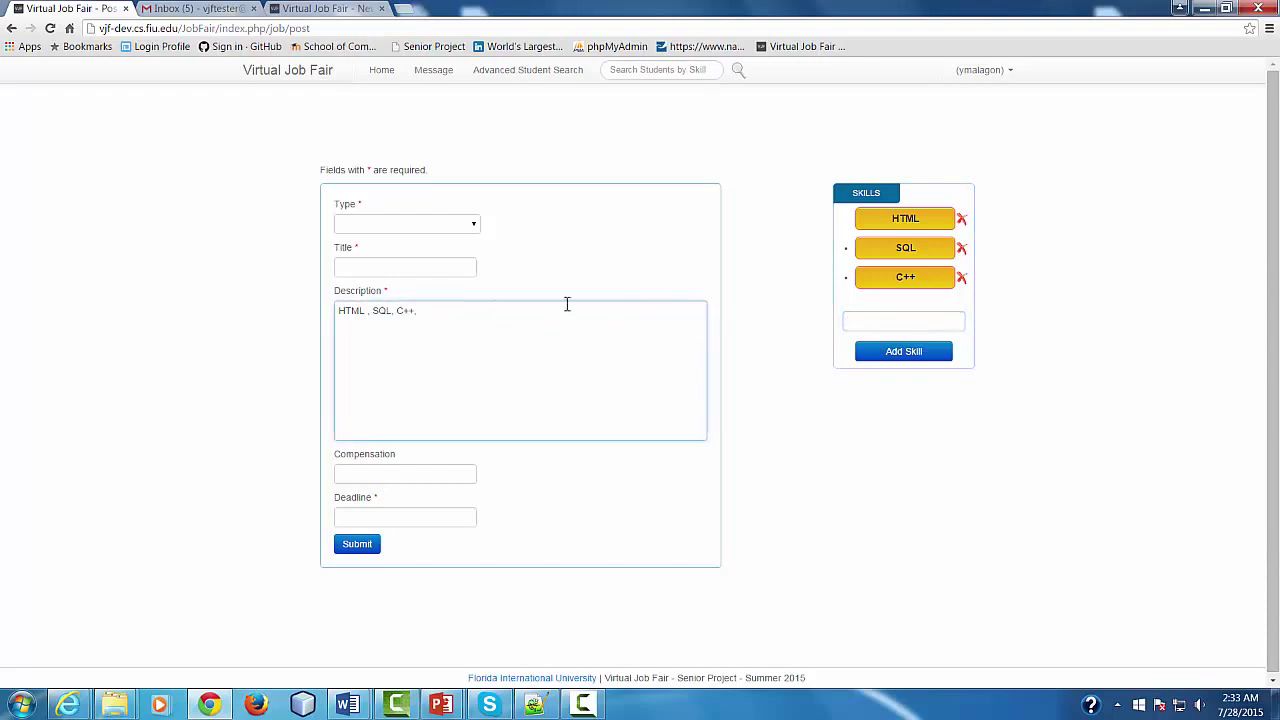
click(867, 327)
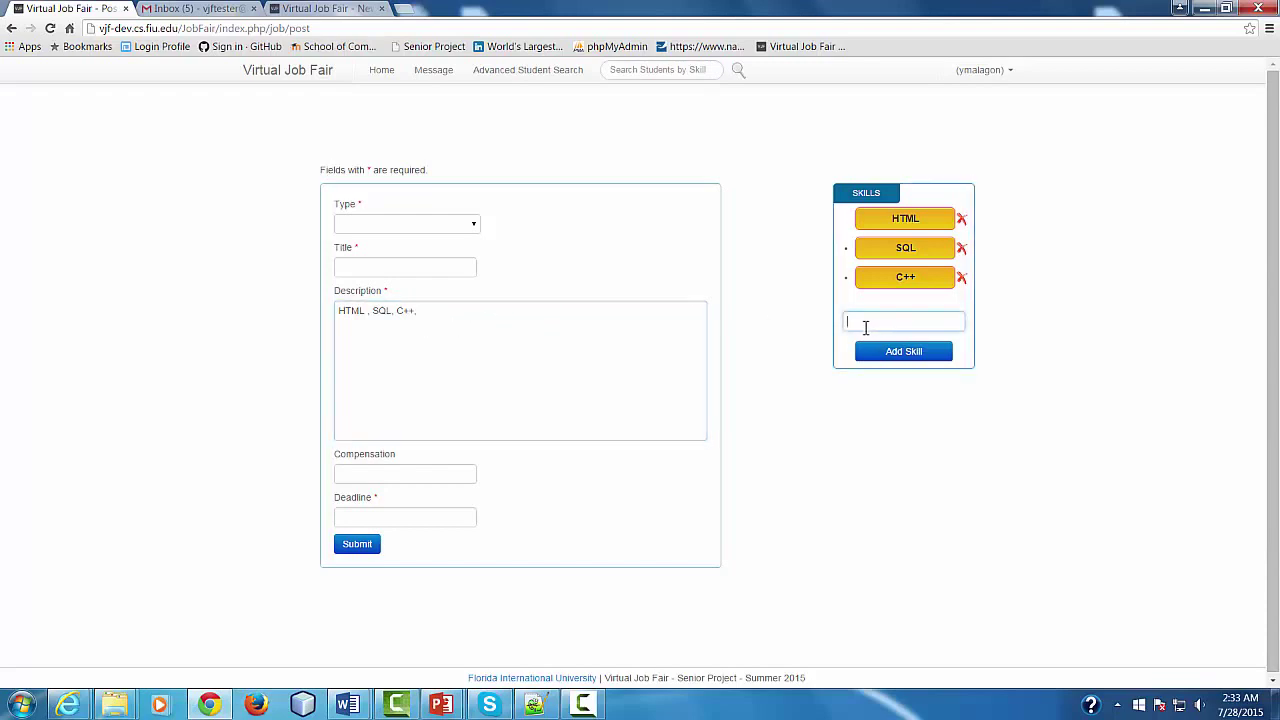
click(521, 323)
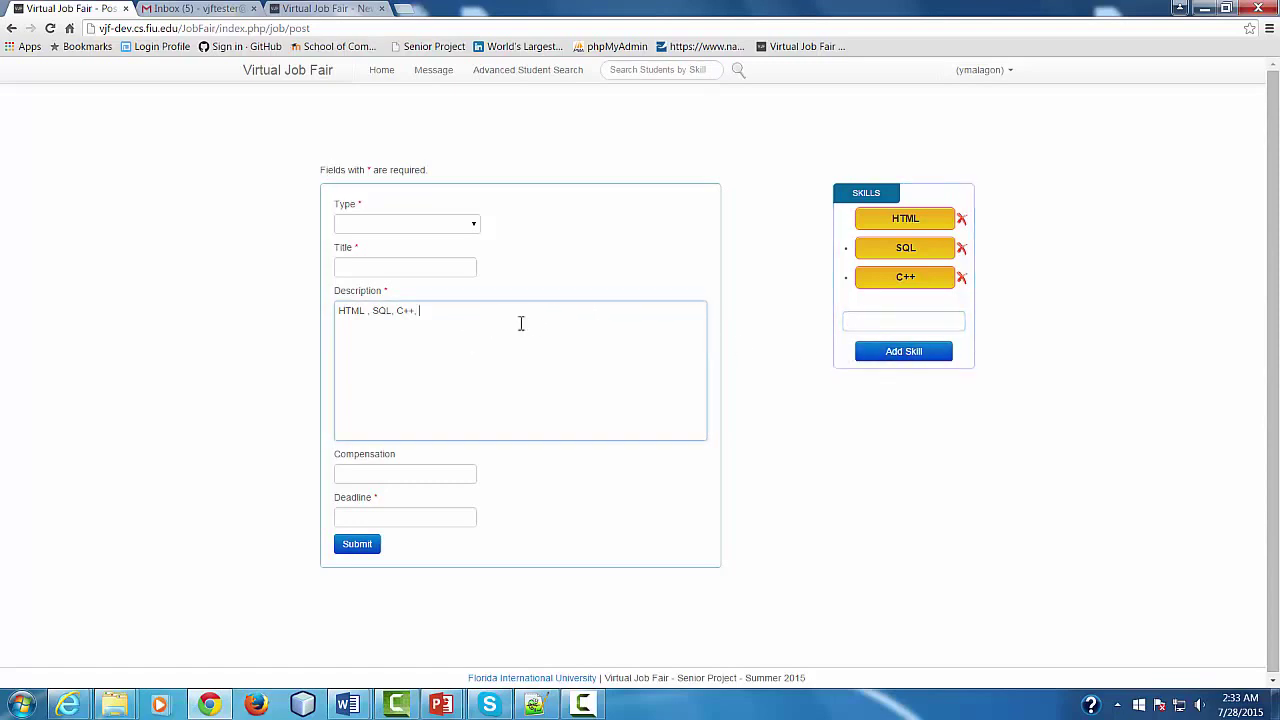
click(847, 323)
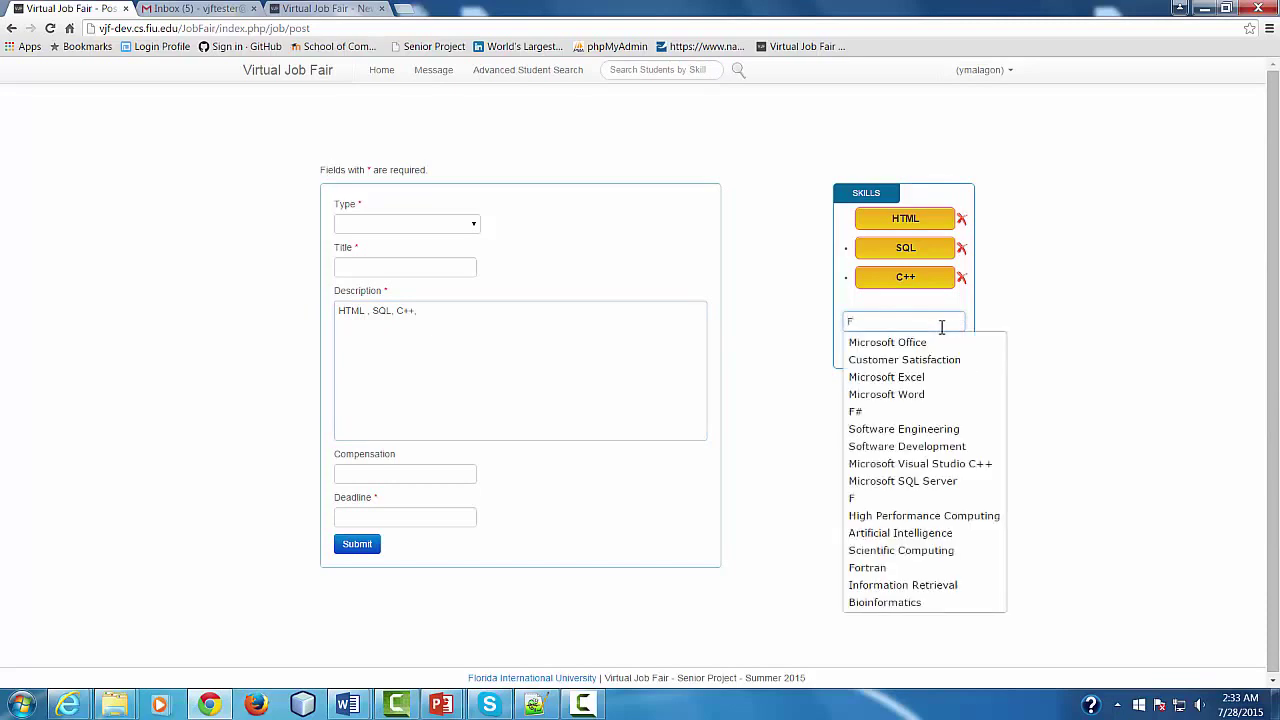
click(868, 411)
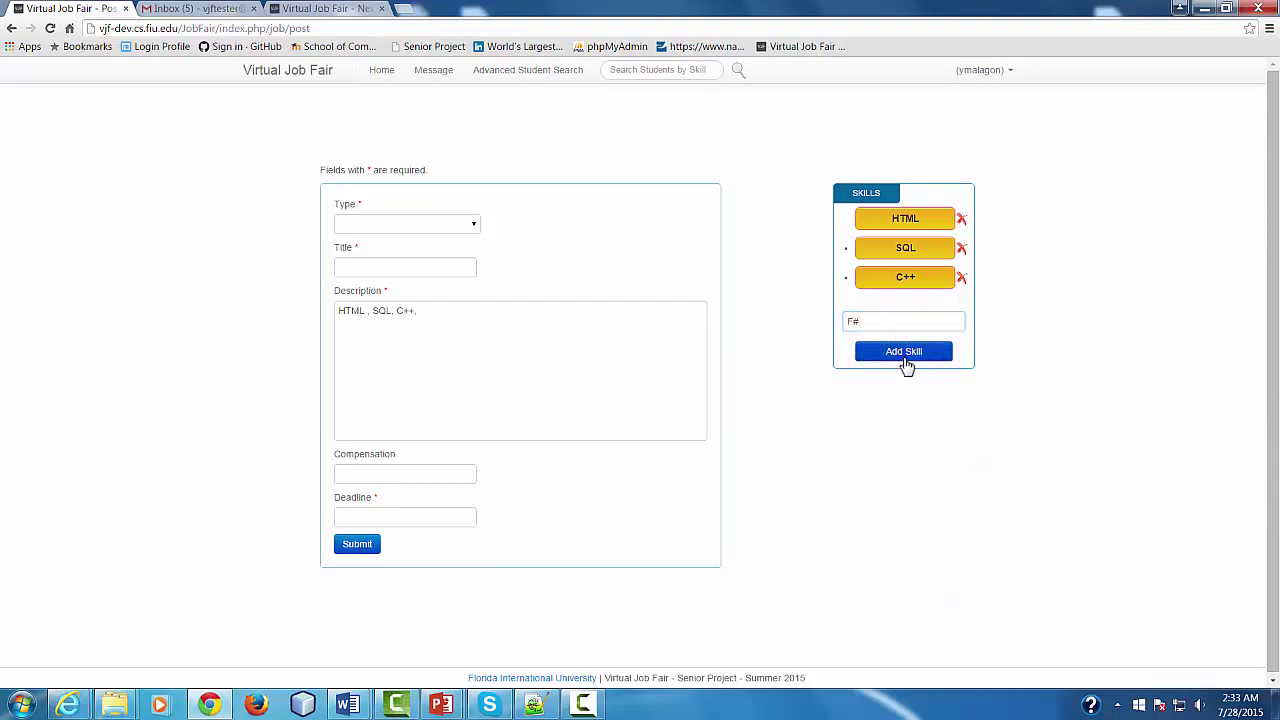
click(906, 356)
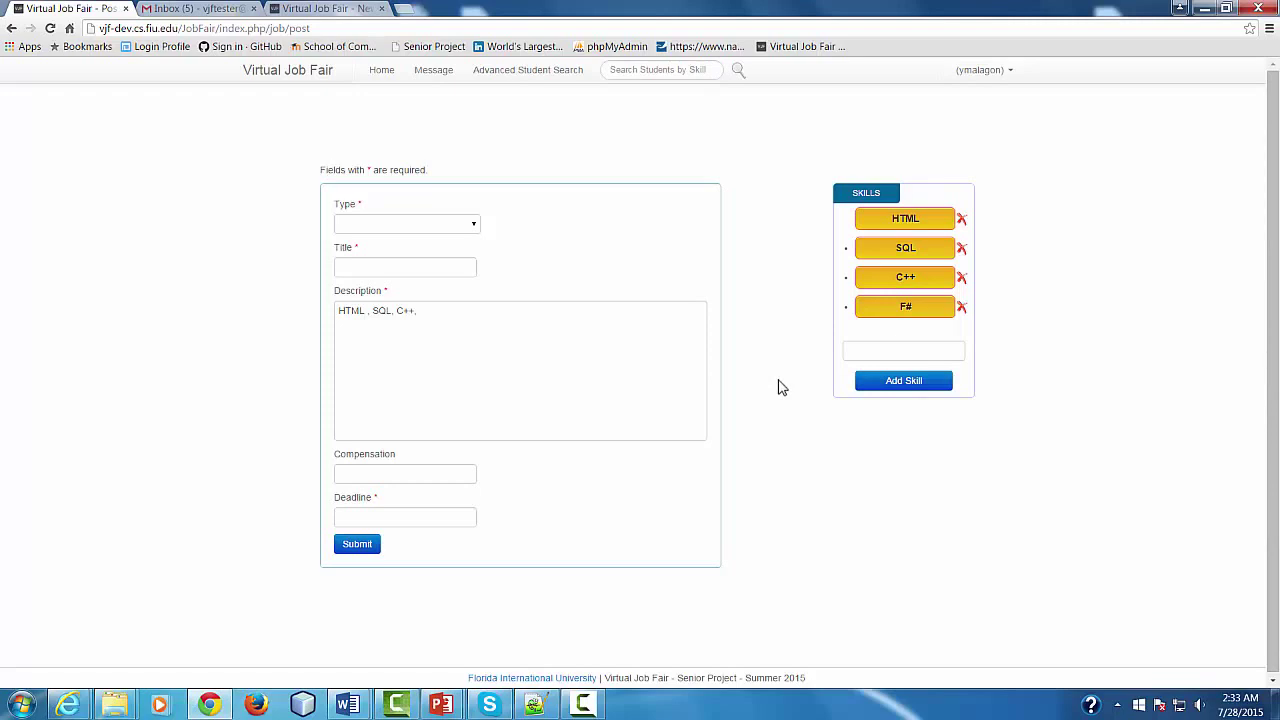
- Return to the employer home page and expand, then collapse, the test6 and Tester job details
click(380, 74)
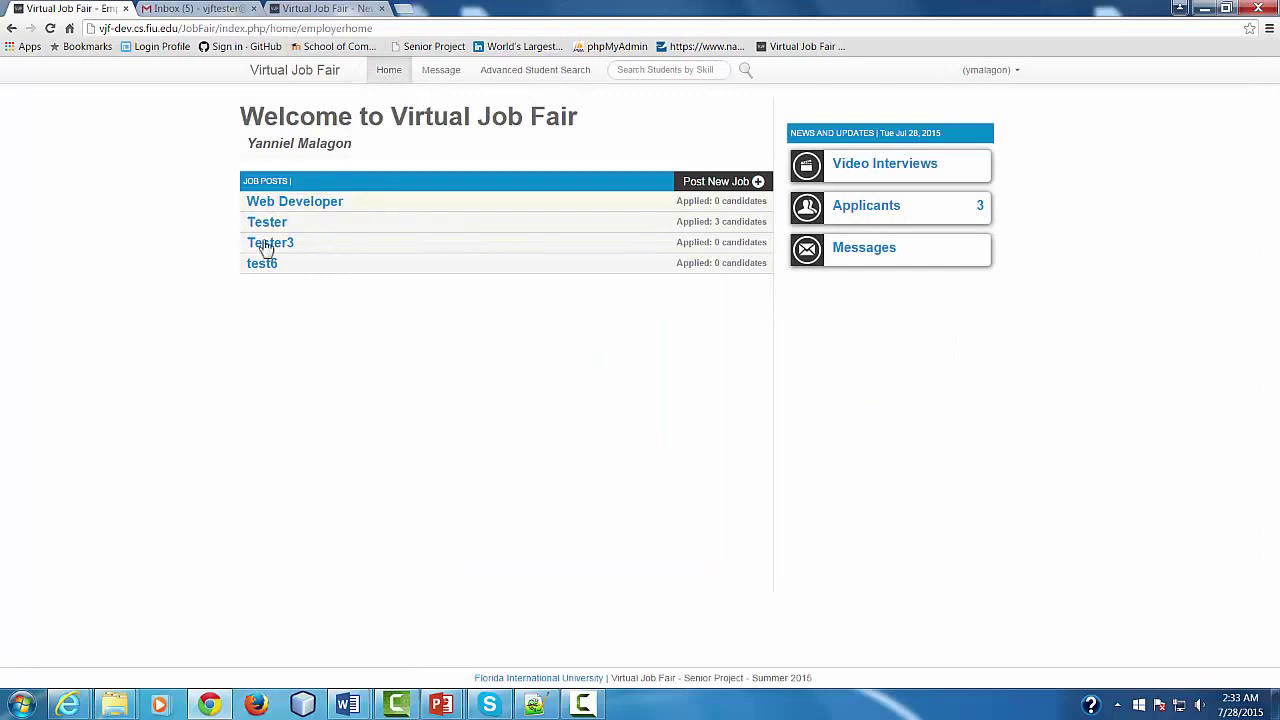
click(264, 265)
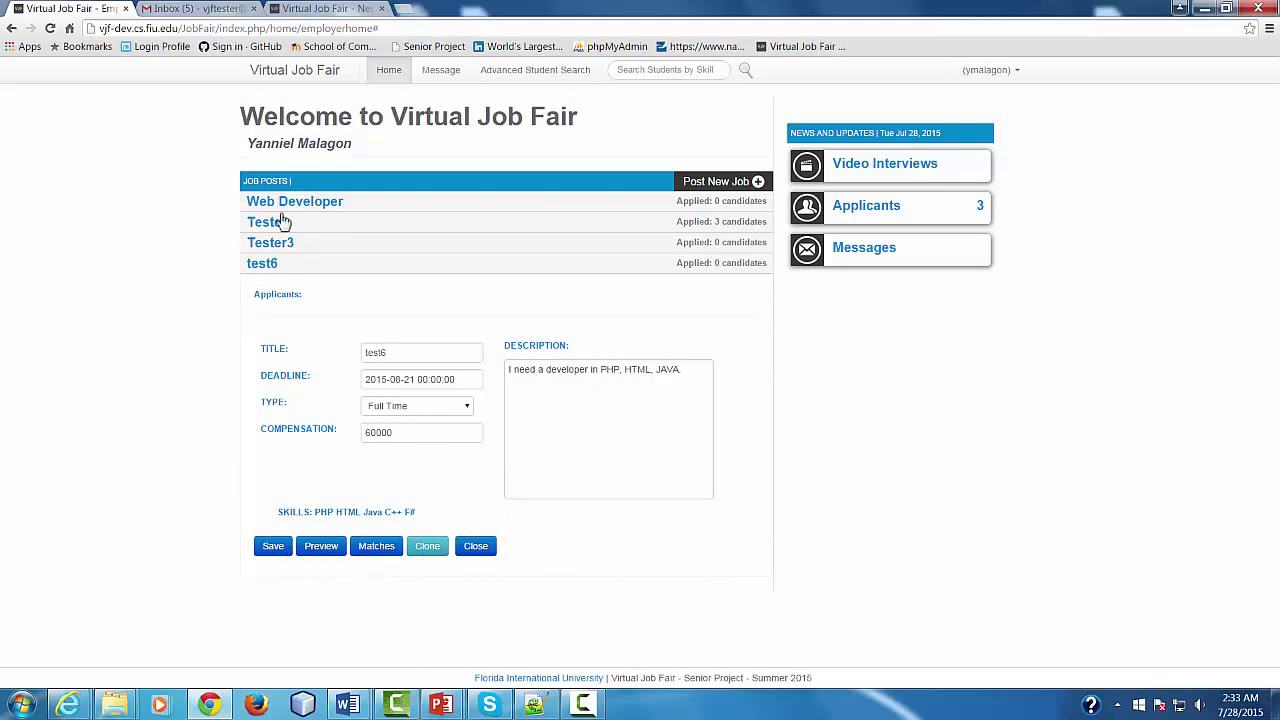
click(263, 266)
click(285, 231)
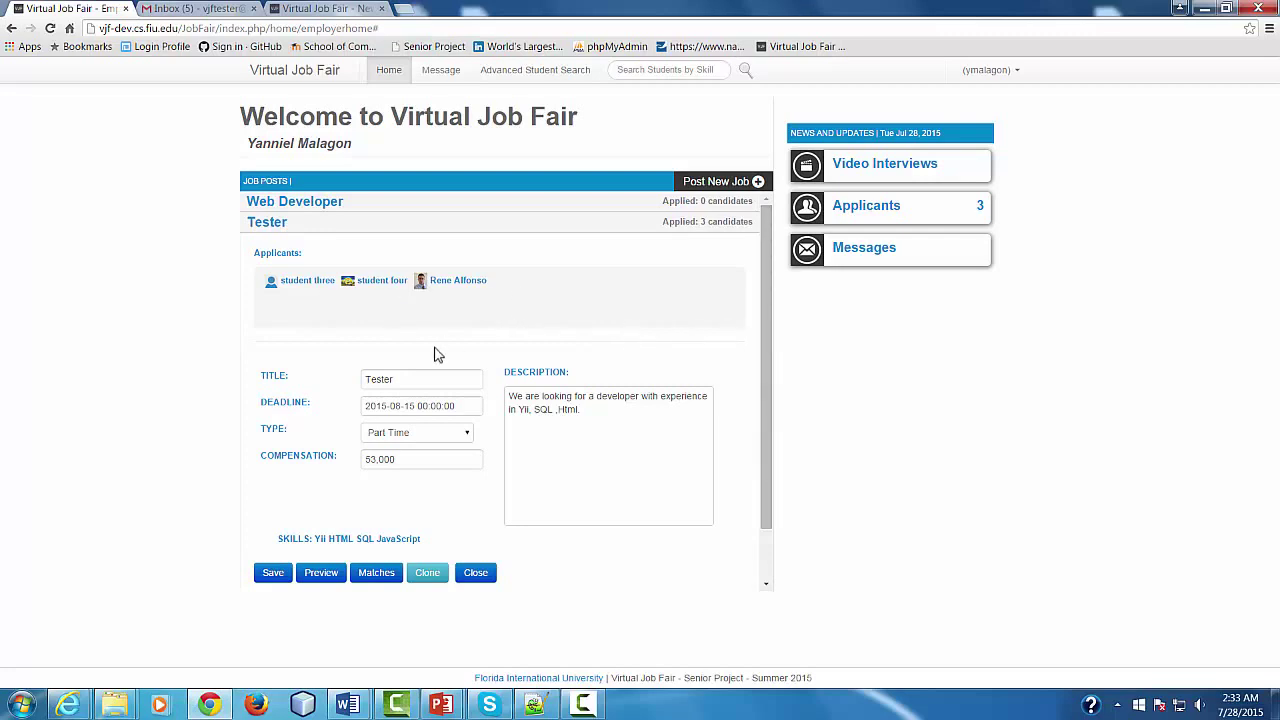
click(266, 223)
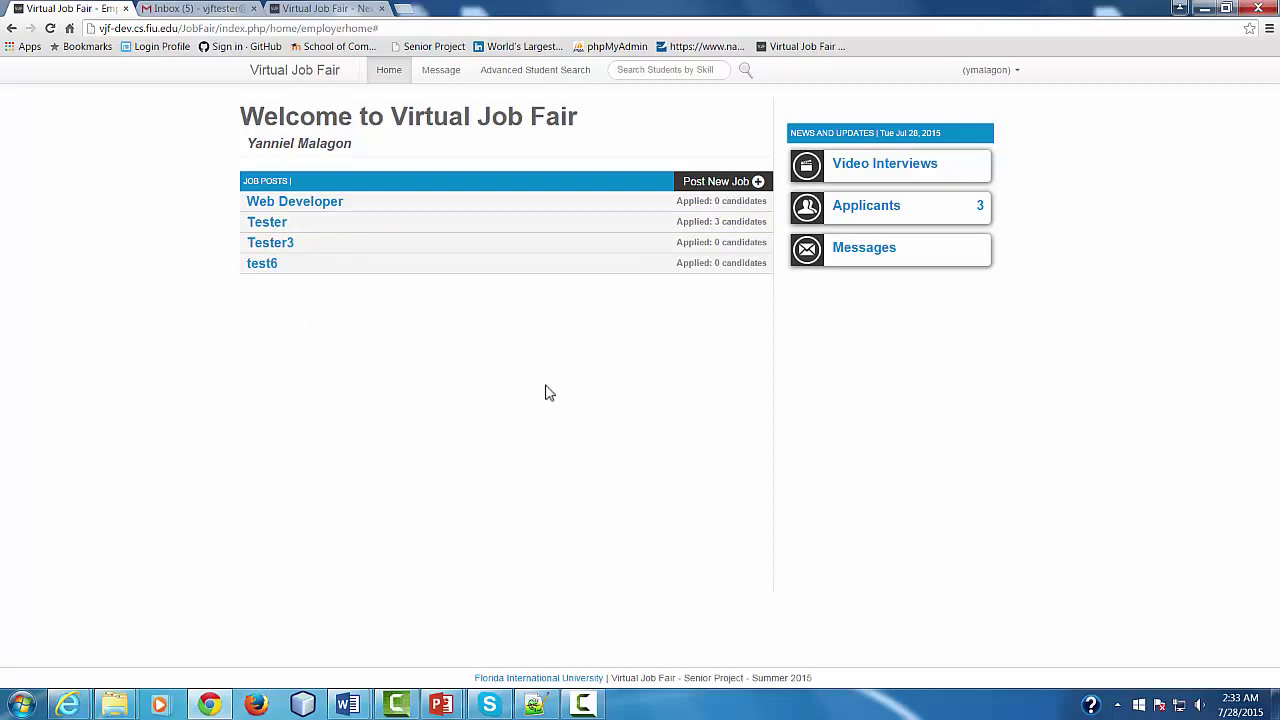
- Open the student's 'Re: Hello' reply from the Messages Inbox
click(436, 74)
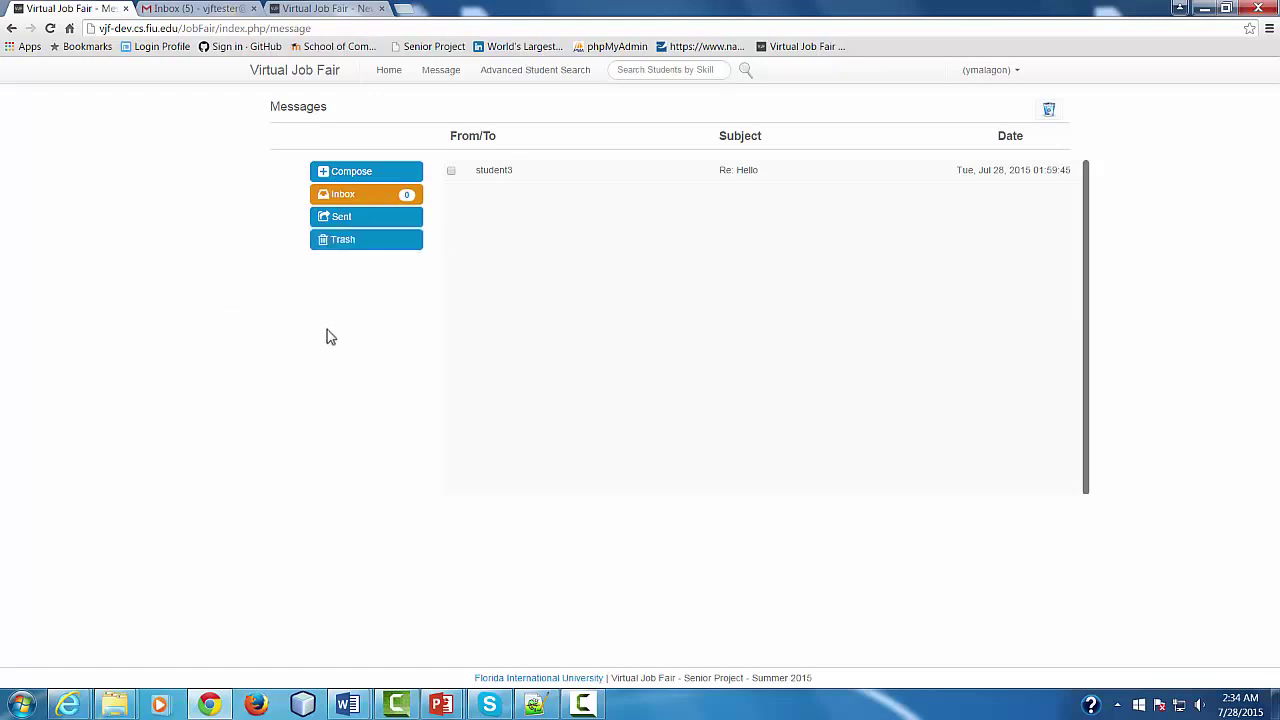
click(360, 196)
click(498, 178)
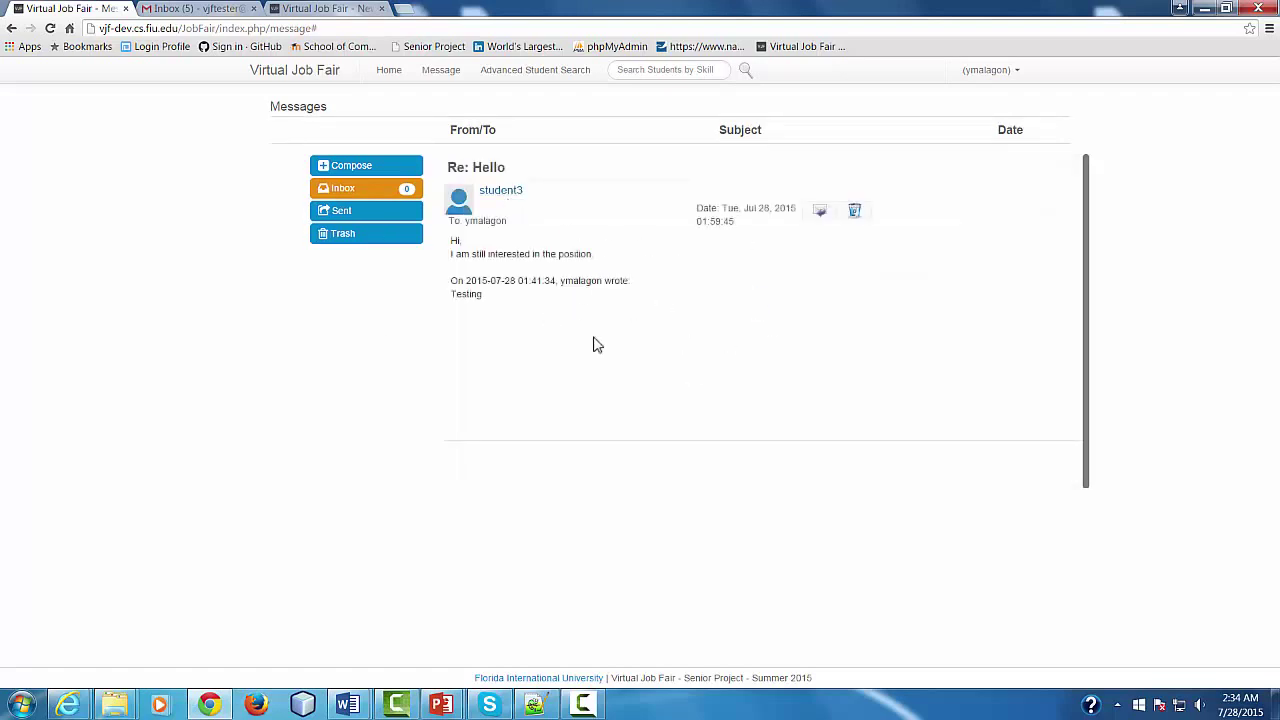
click(358, 192)
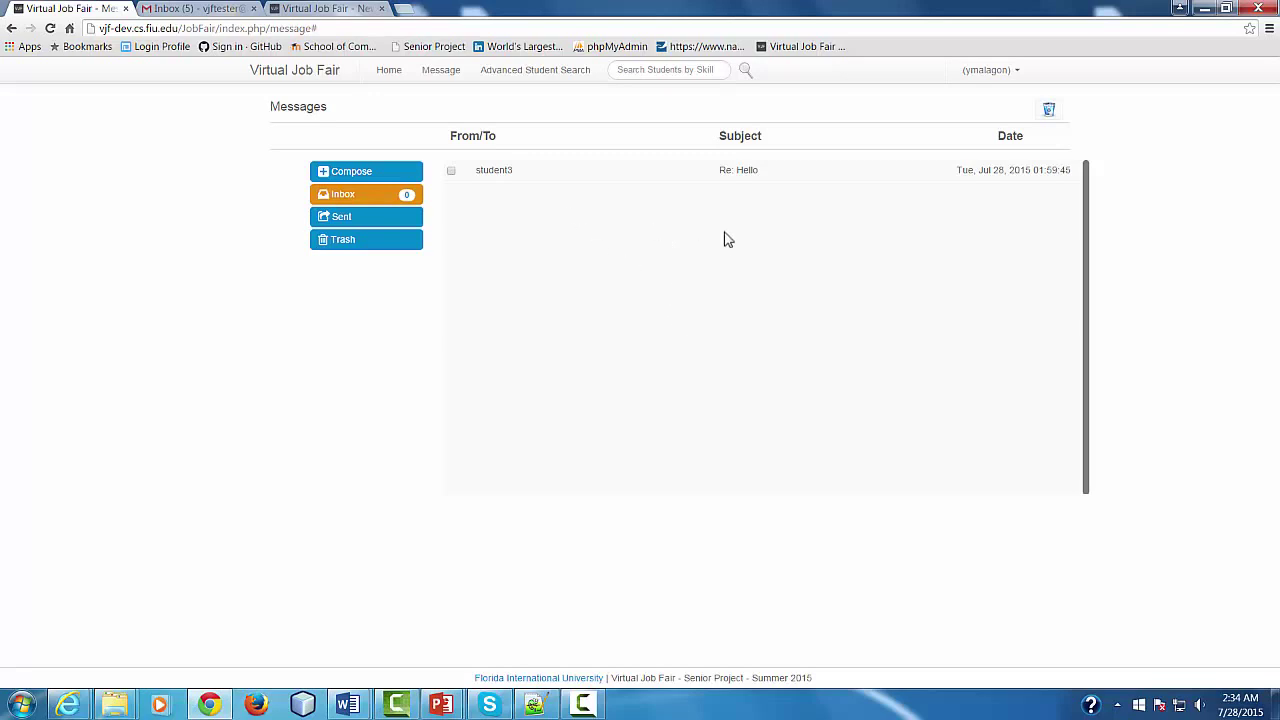
click(492, 178)
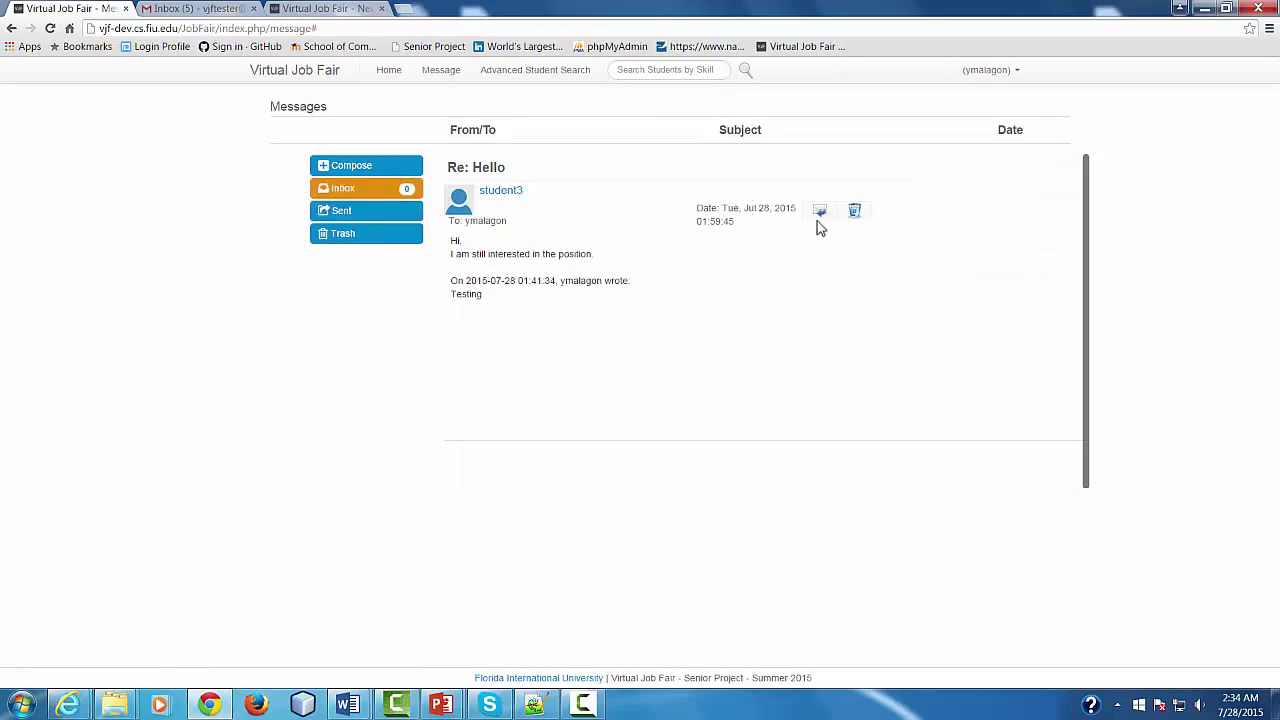
- Reply to the 'Re: Hello' message with a greeting starting 'Hi' and send it
click(818, 213)
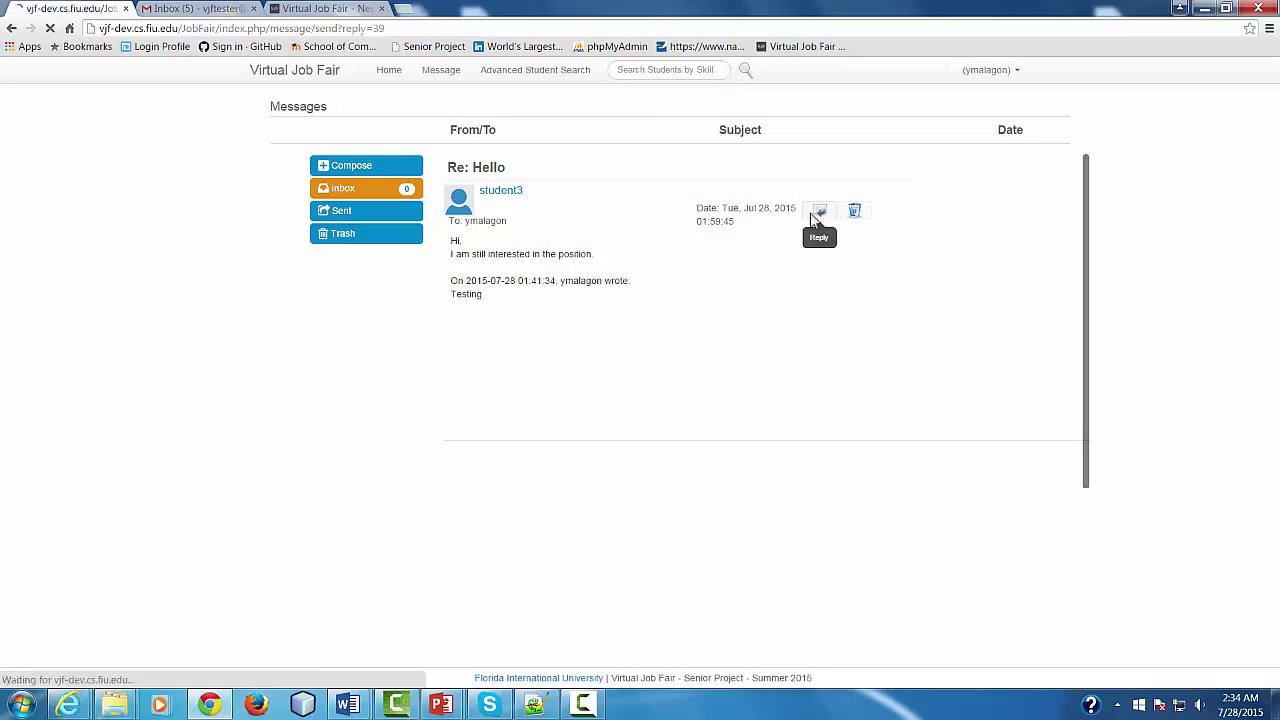
click(606, 187)
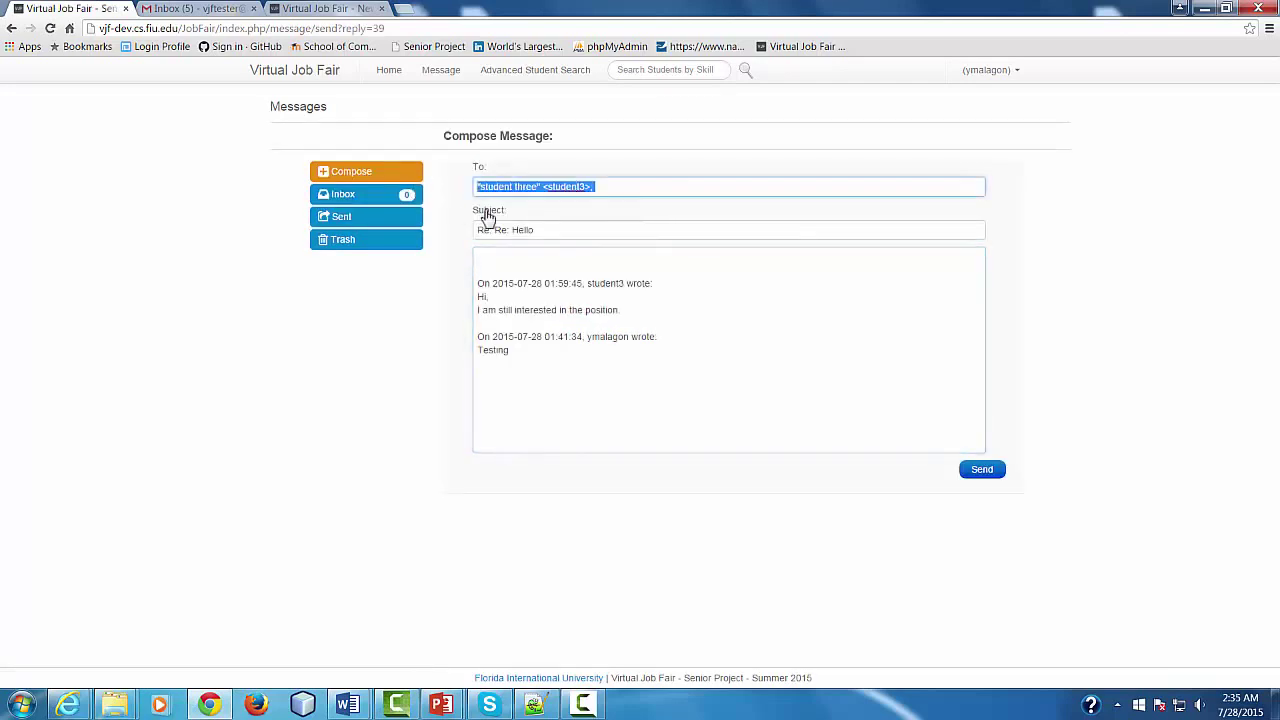
click(546, 229)
click(535, 261)
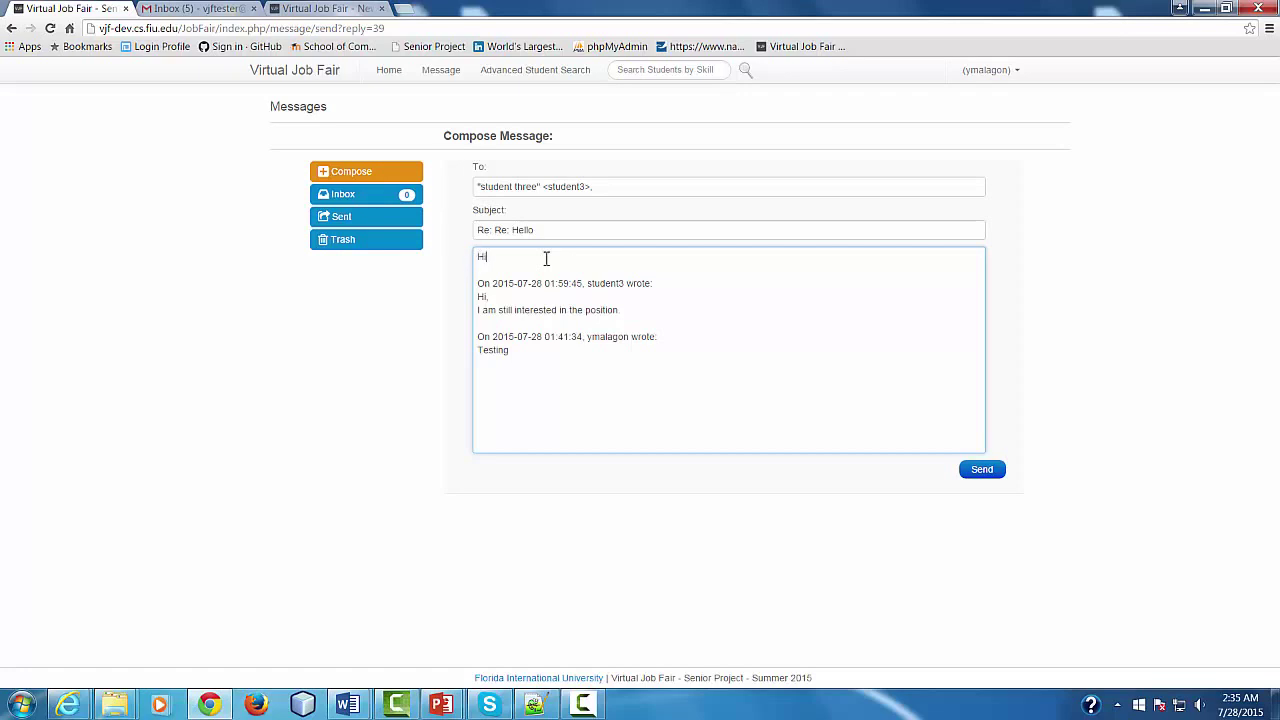
click(982, 469)
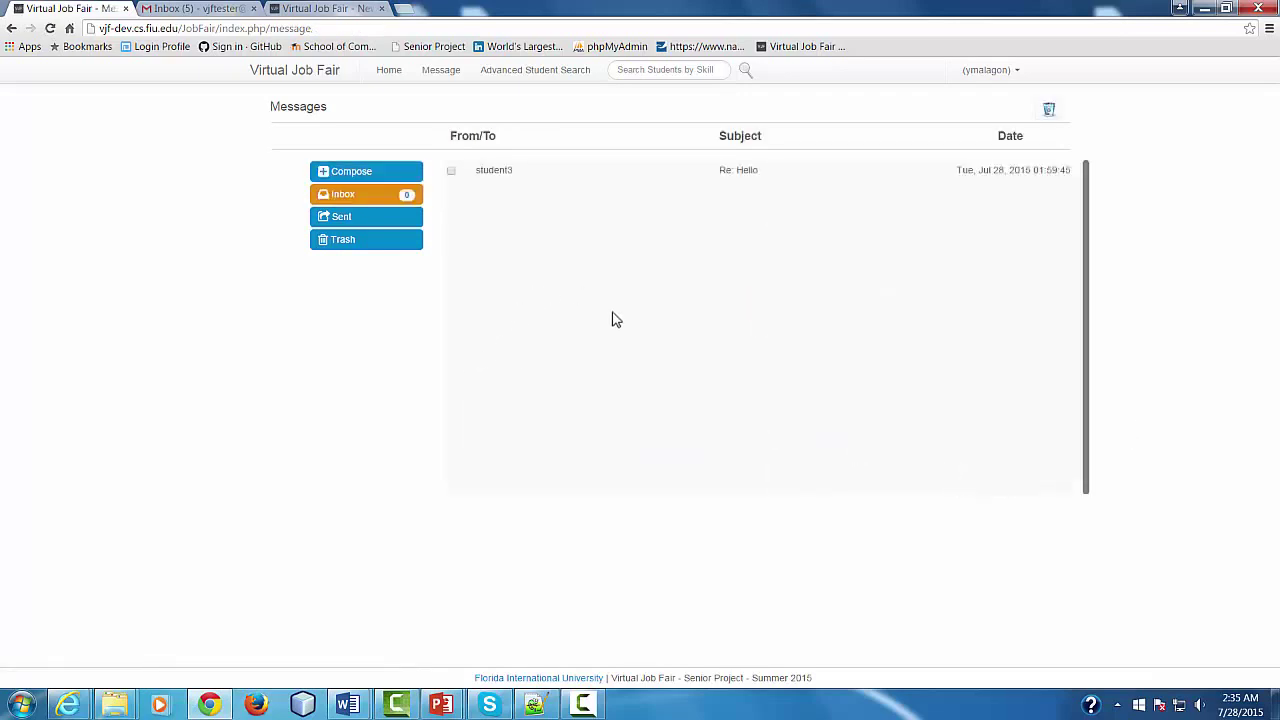
- Move the 'Re: Hello' message from the Inbox to the trash
click(339, 219)
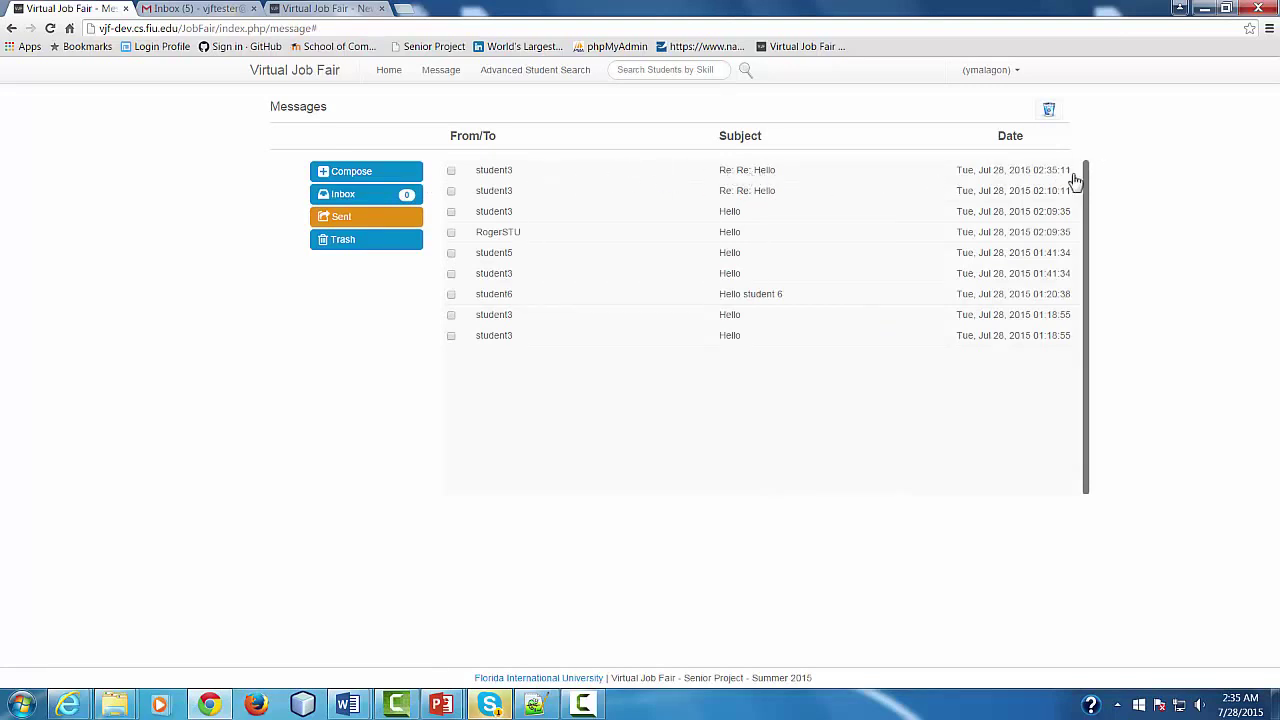
click(343, 194)
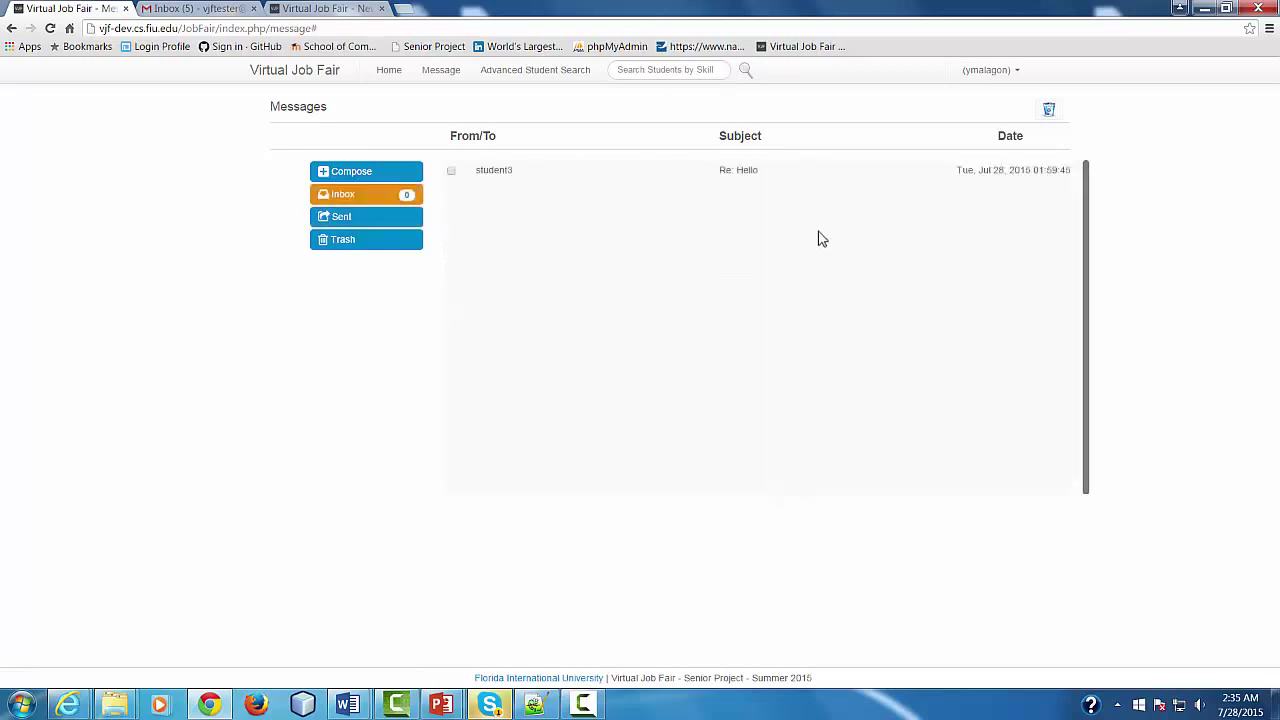
click(451, 172)
click(1047, 111)
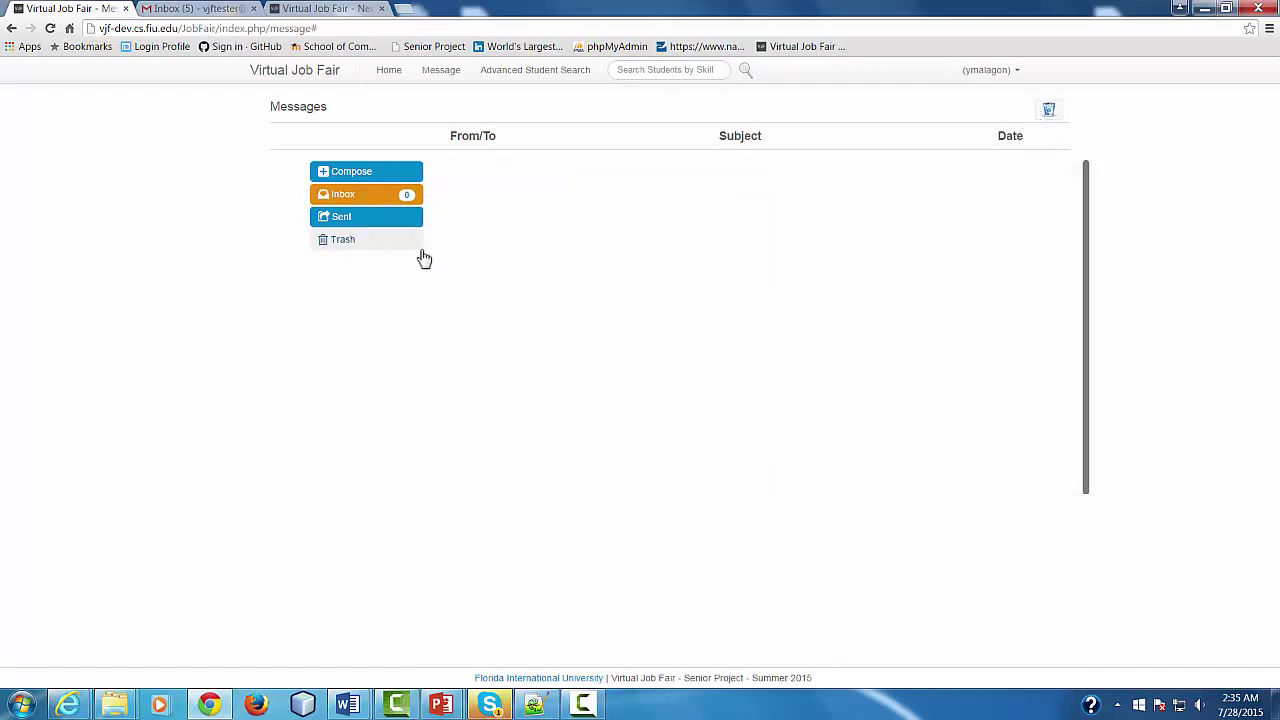
- Recover the 'Re: Hello' message from Trash back into the Inbox
click(345, 244)
click(451, 172)
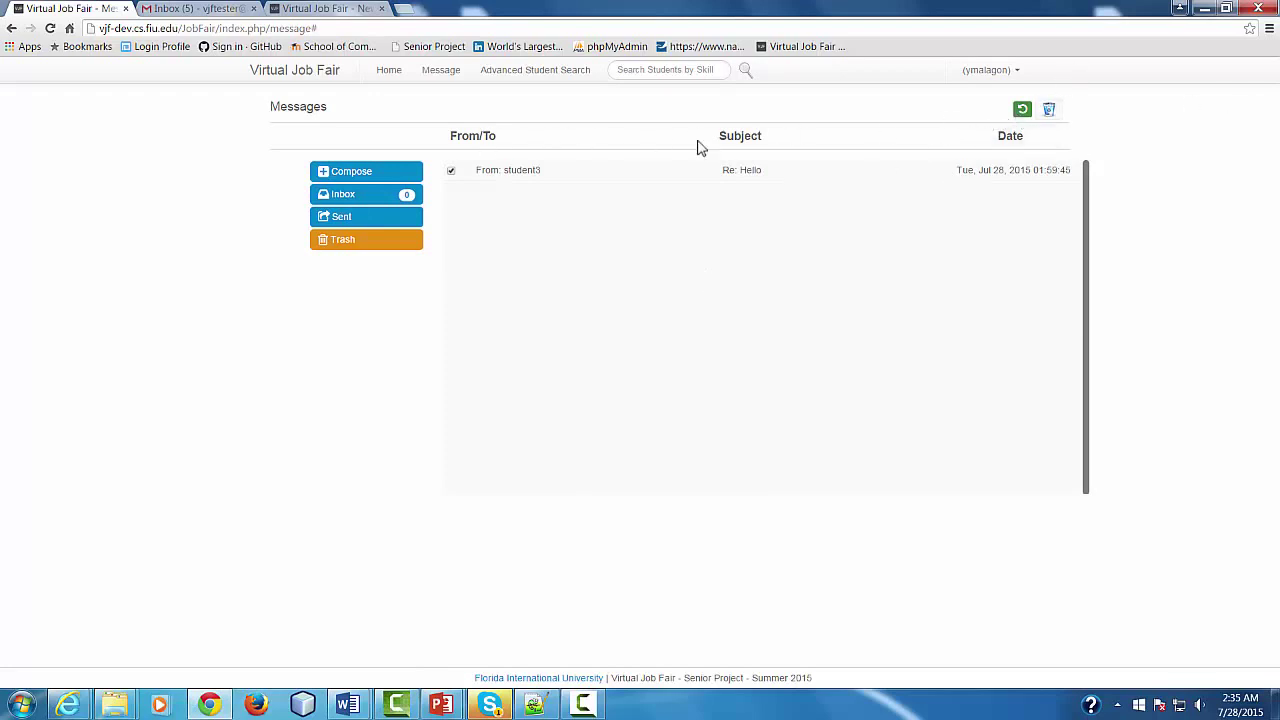
click(1022, 110)
click(405, 199)
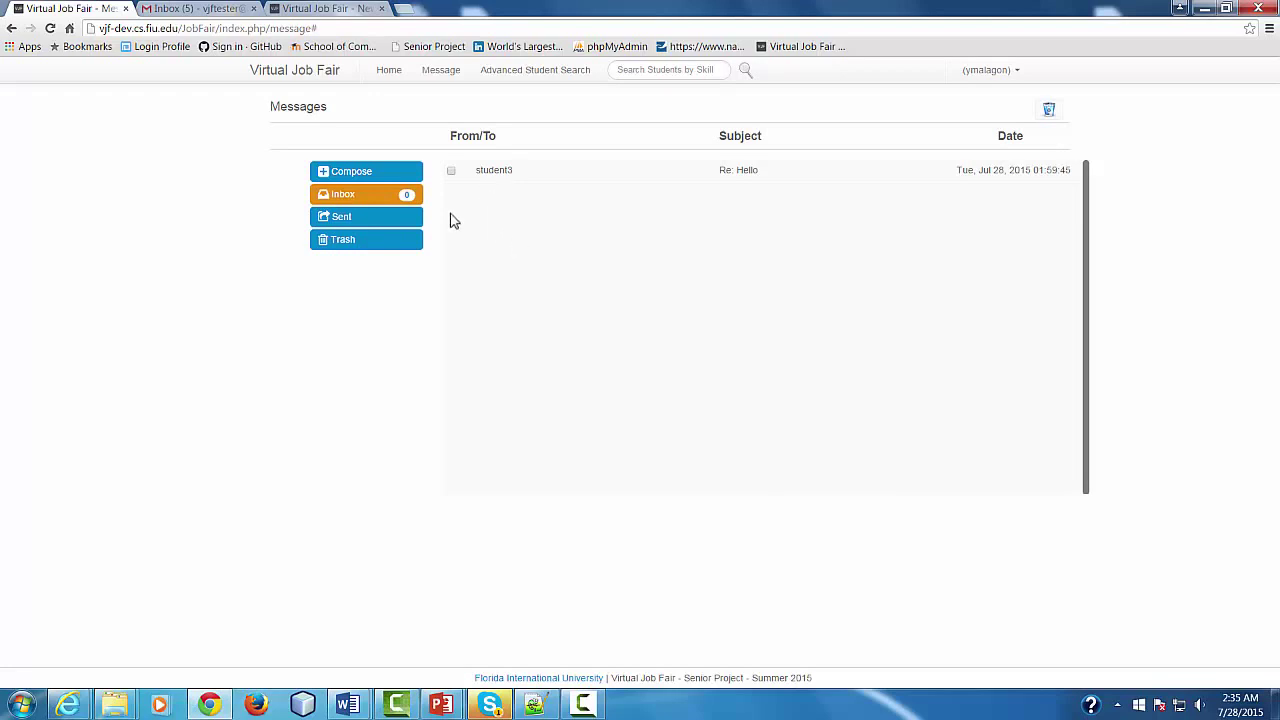
- Compose a new message addressed to student three and student five, then go to Advanced Student Search
click(347, 171)
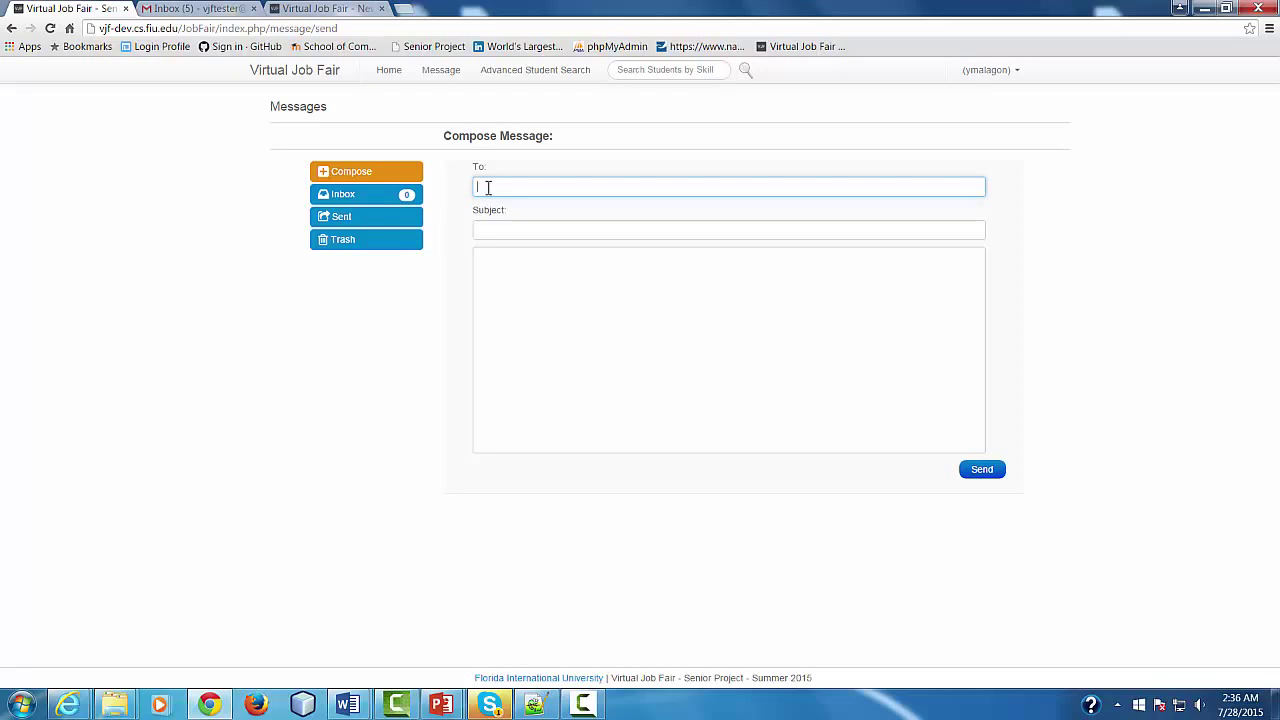
text(st)
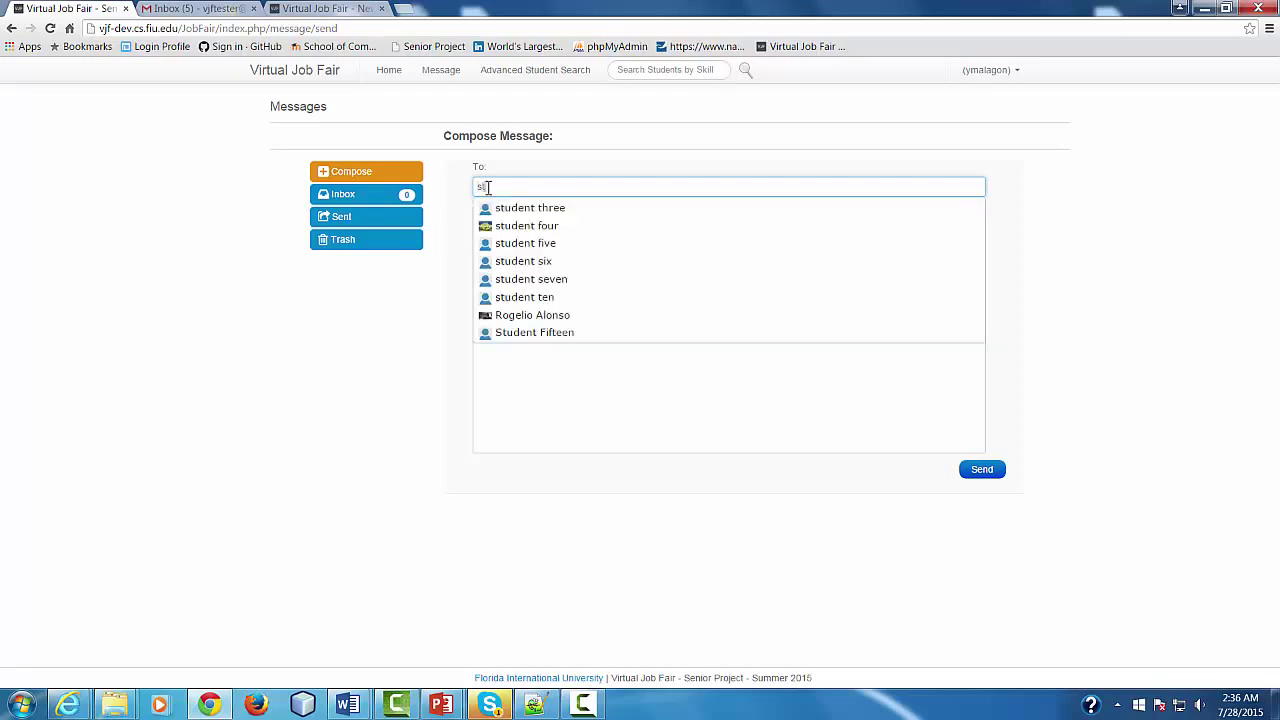
click(516, 209)
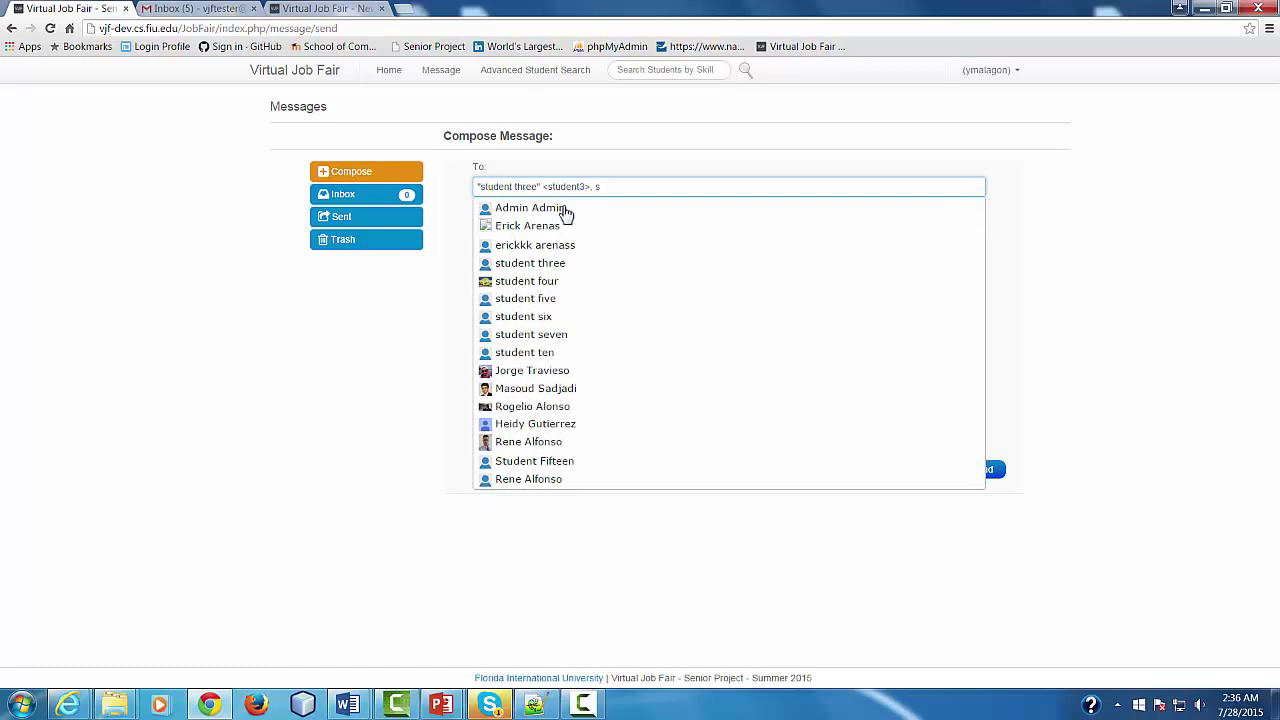
click(548, 299)
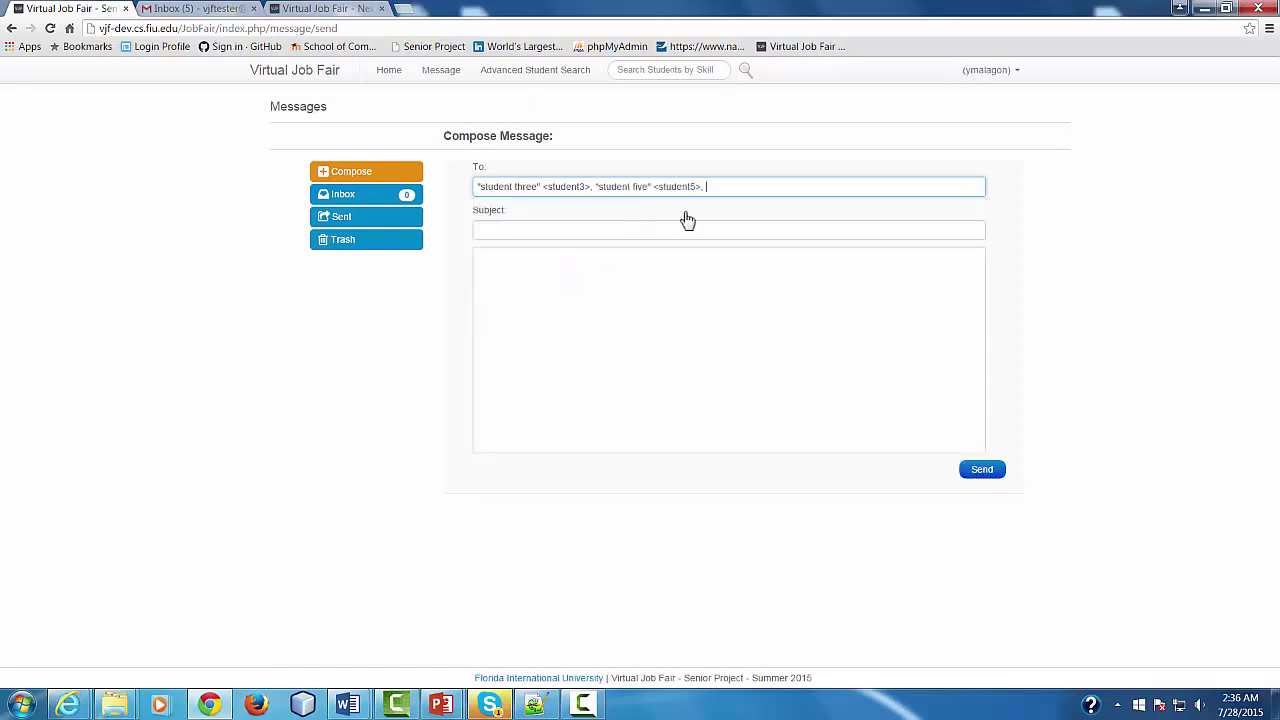
key(Tab)
key(Tab)
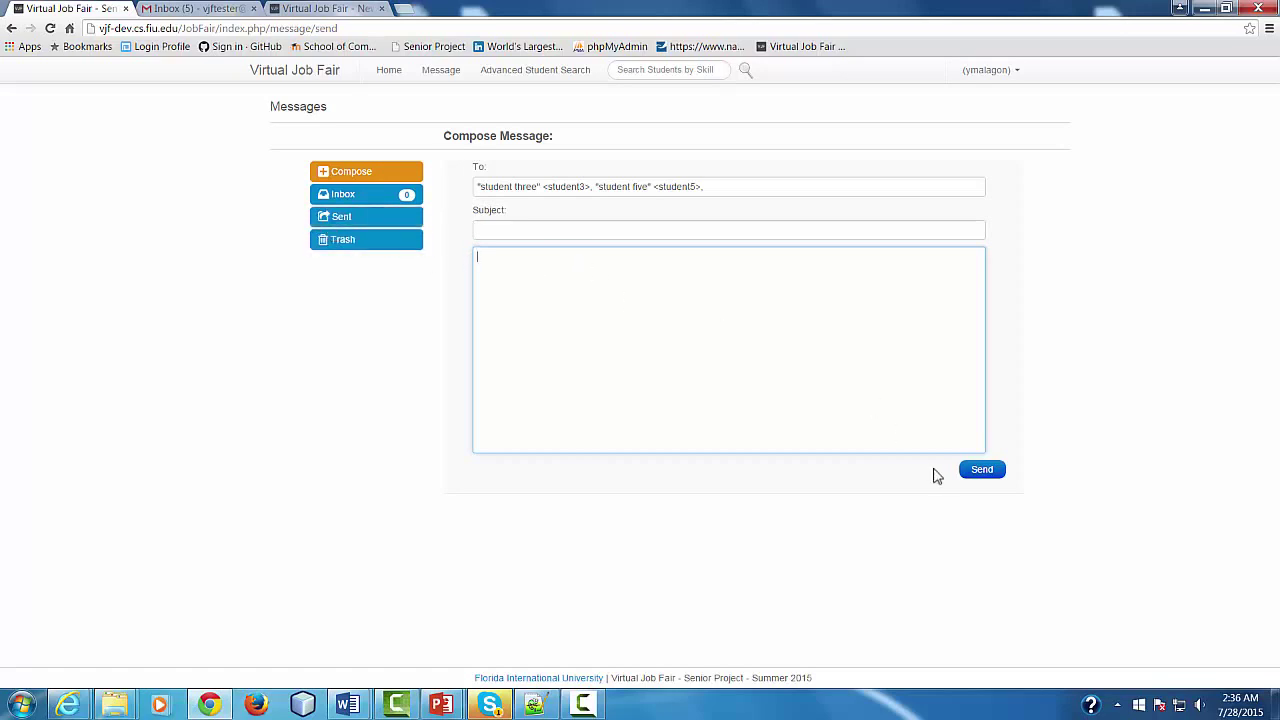
click(491, 231)
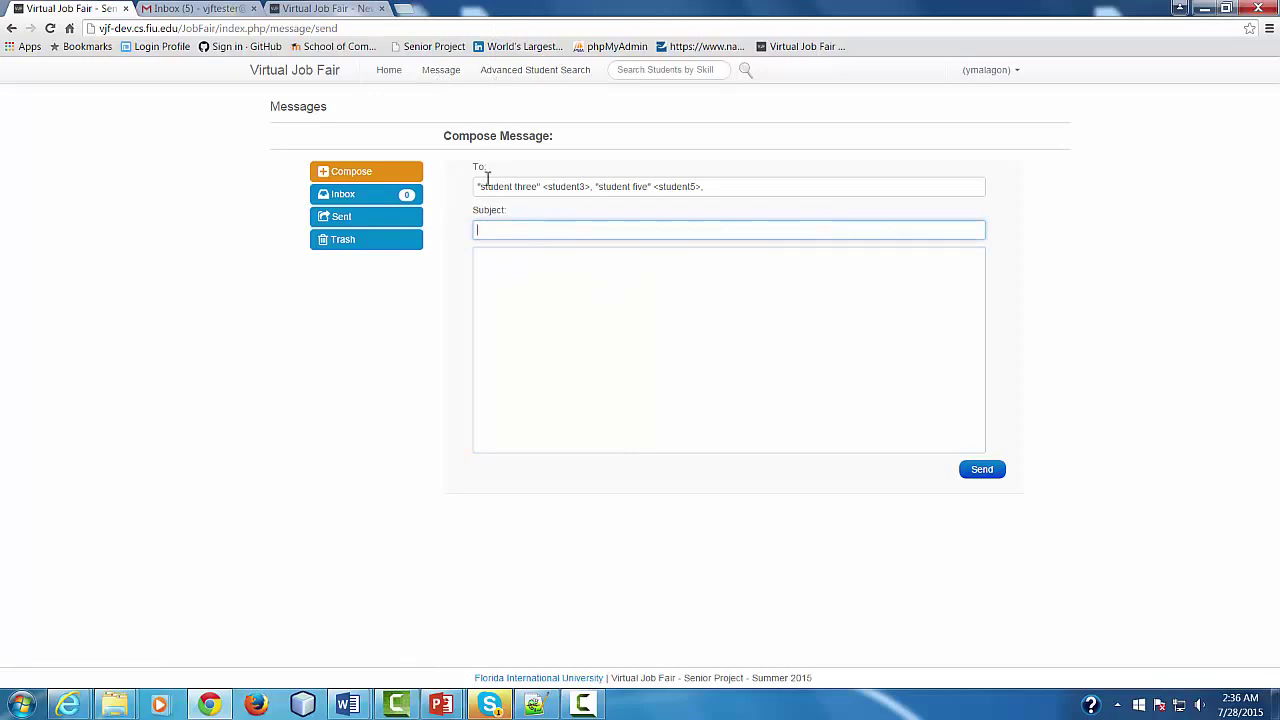
click(517, 69)
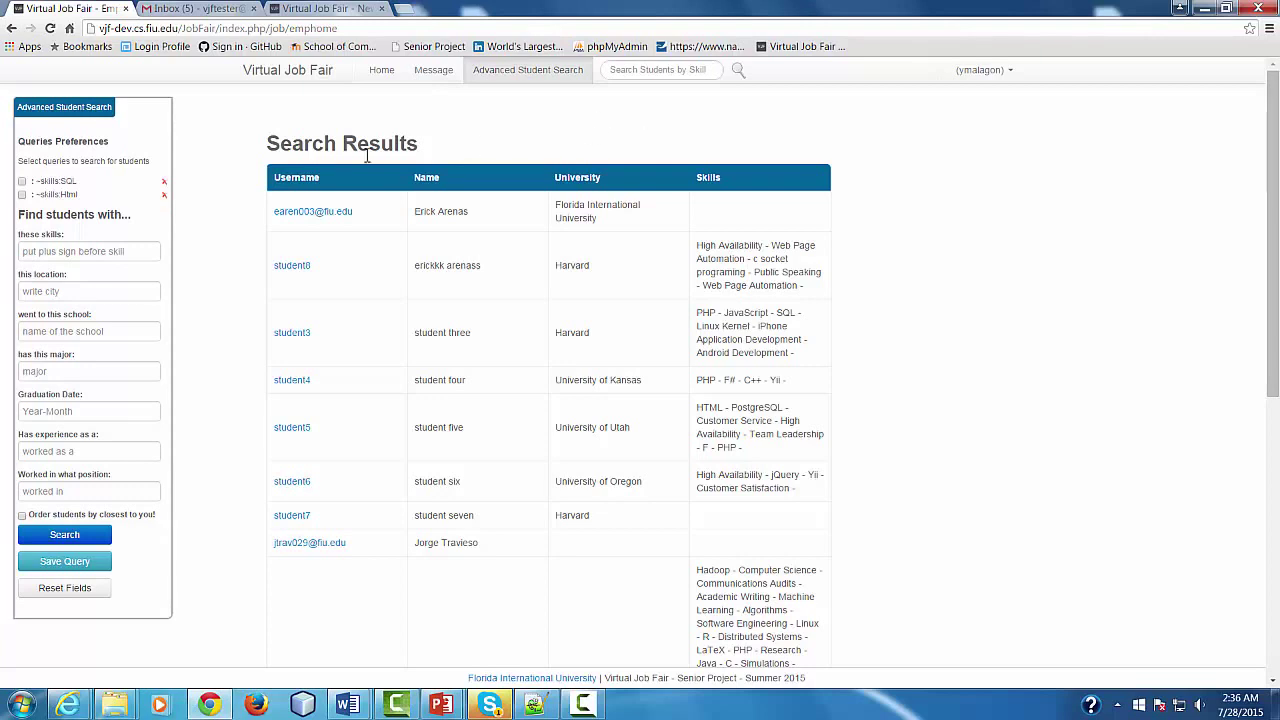
click(42, 252)
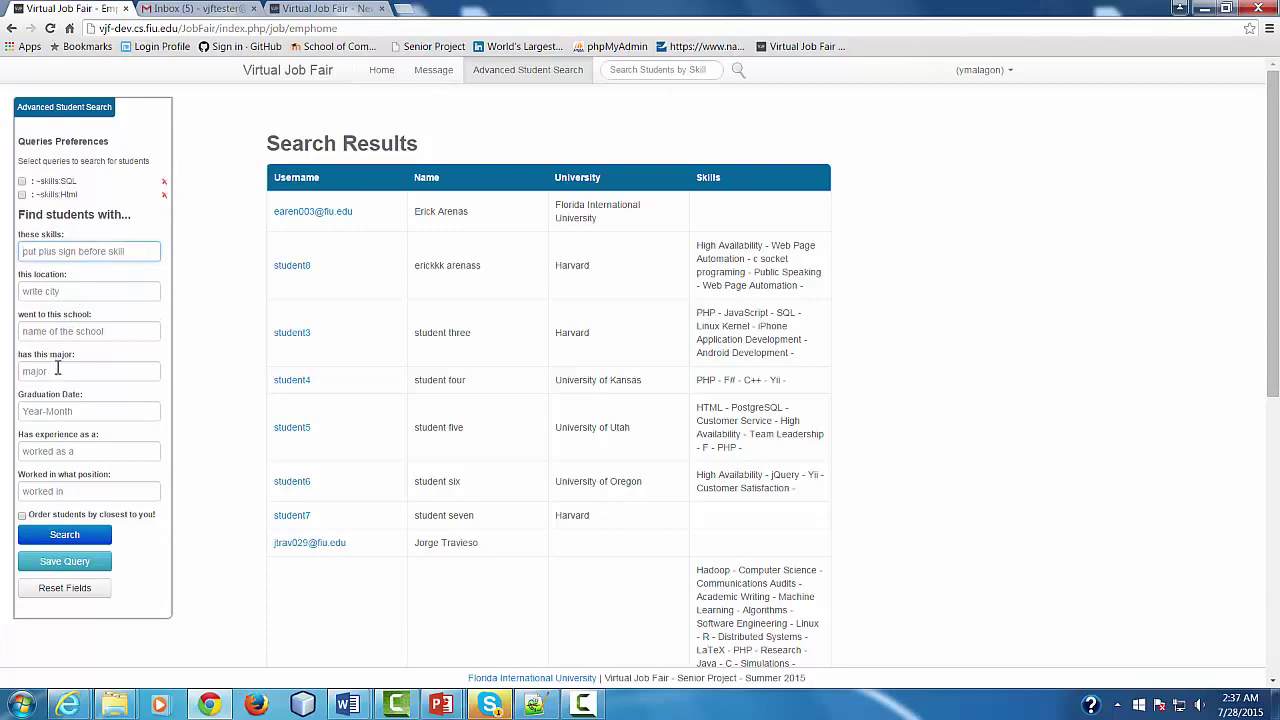
click(838, 185)
key(Tab)
key(Tab)
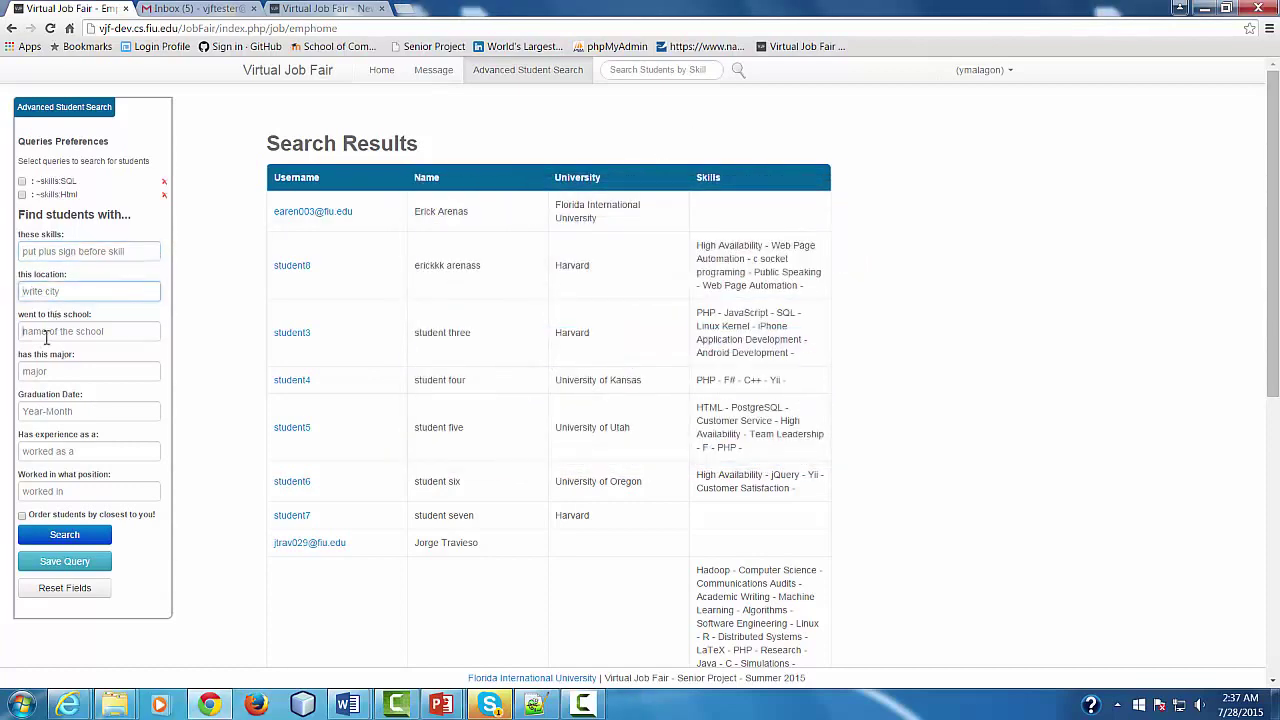
key(Tab)
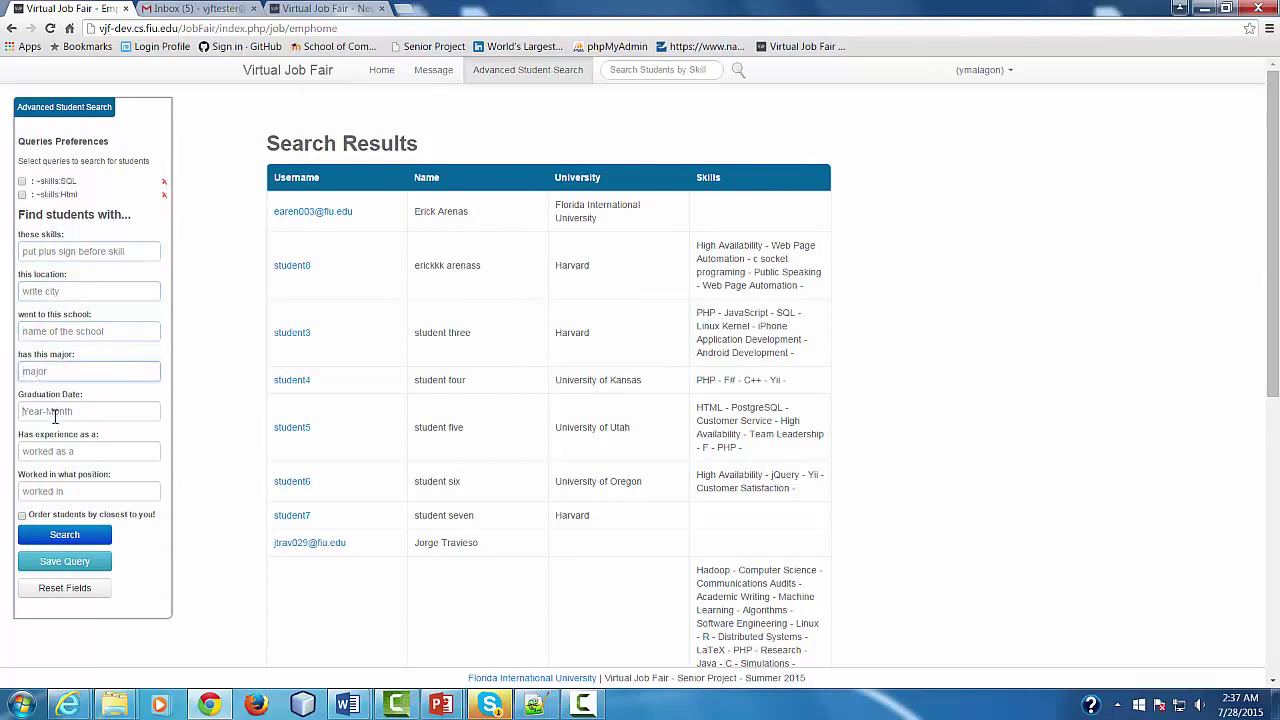
key(Tab)
click(120, 455)
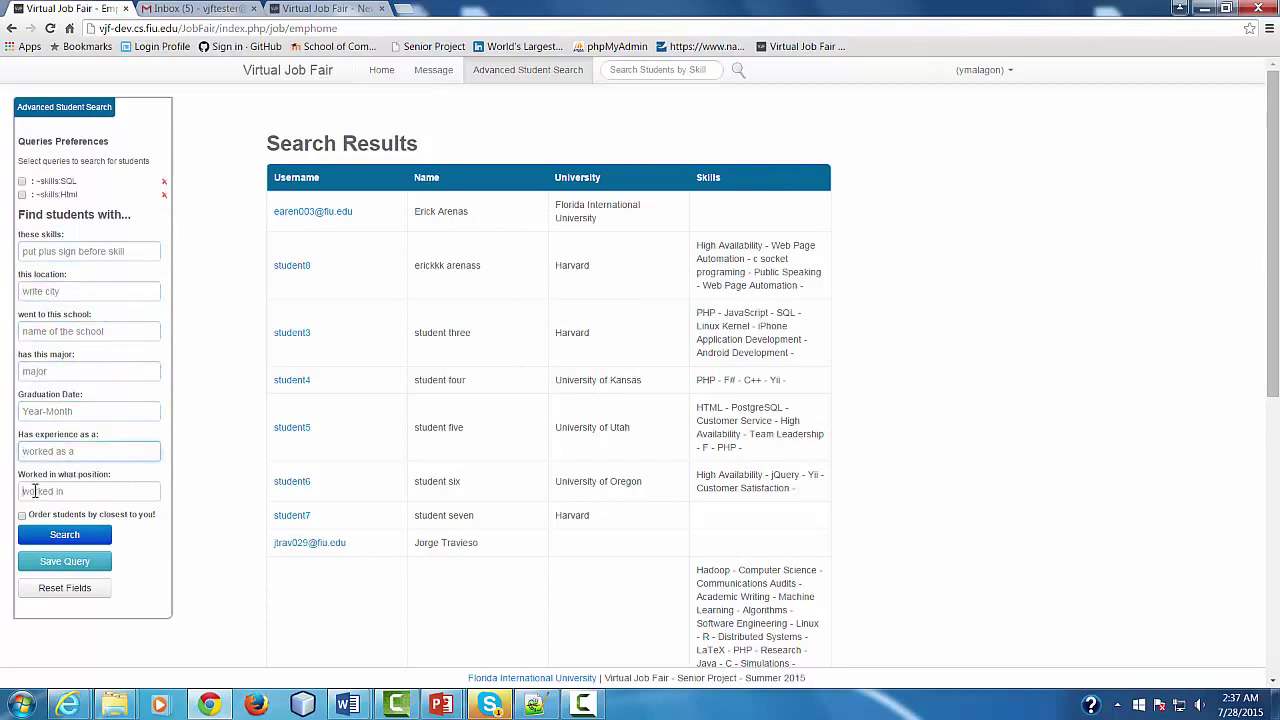
click(36, 490)
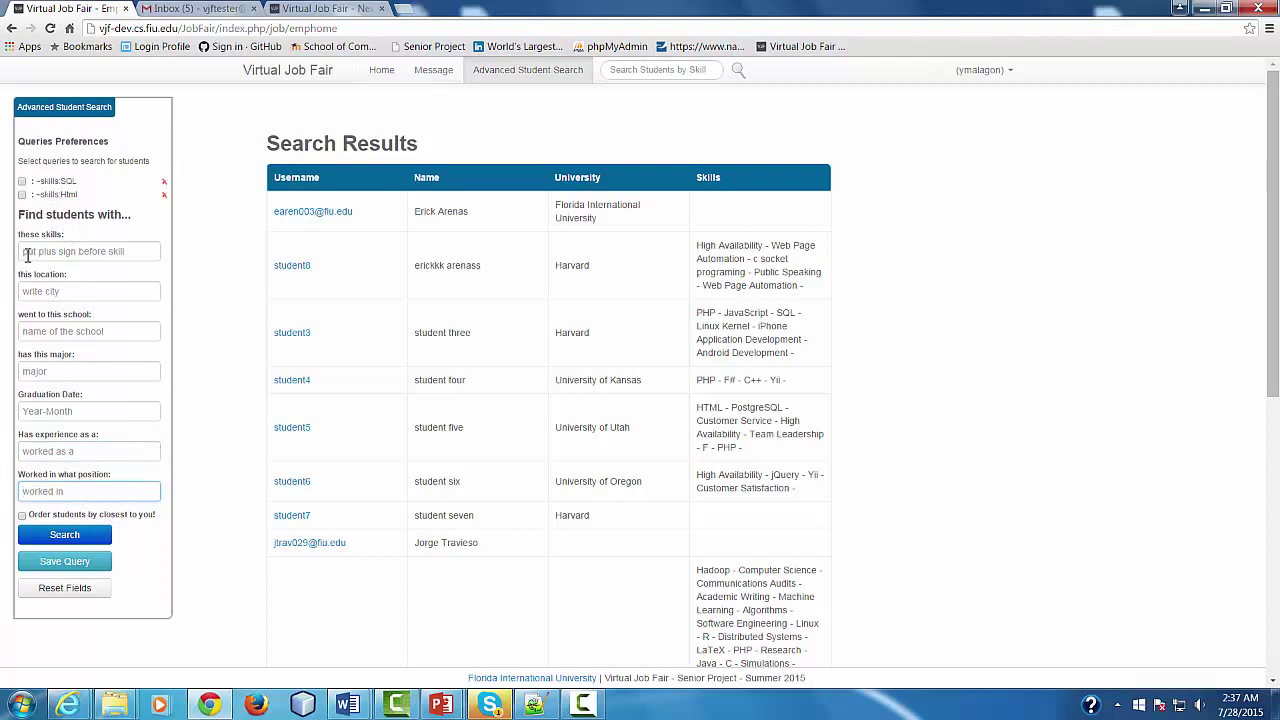
click(75, 251)
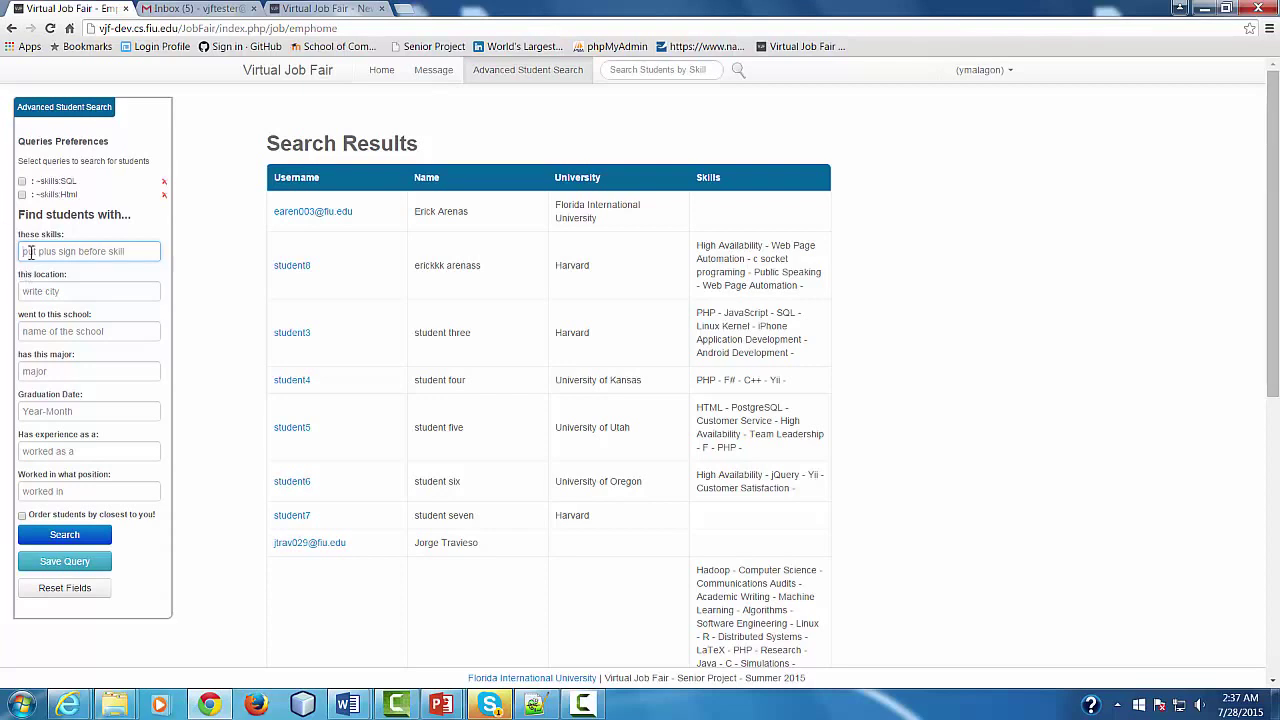
- Search for students with the MySQL skill and review the two matching results
text(MySQL)
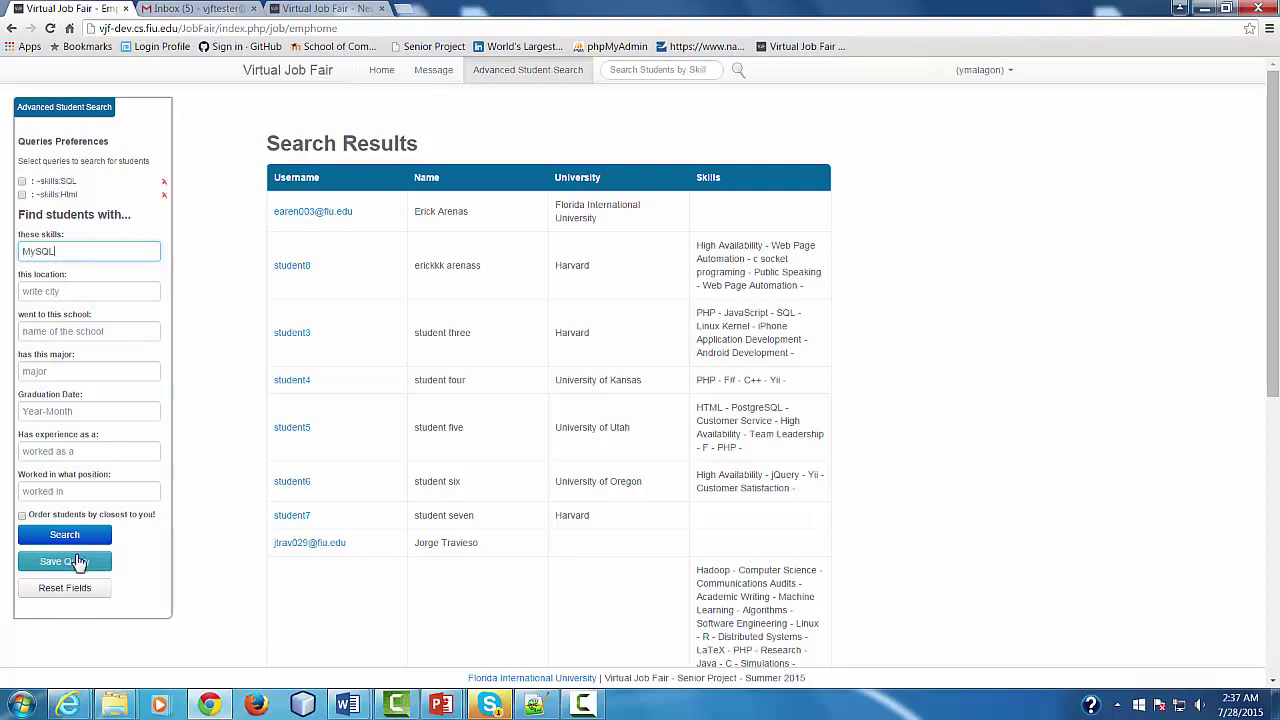
click(72, 540)
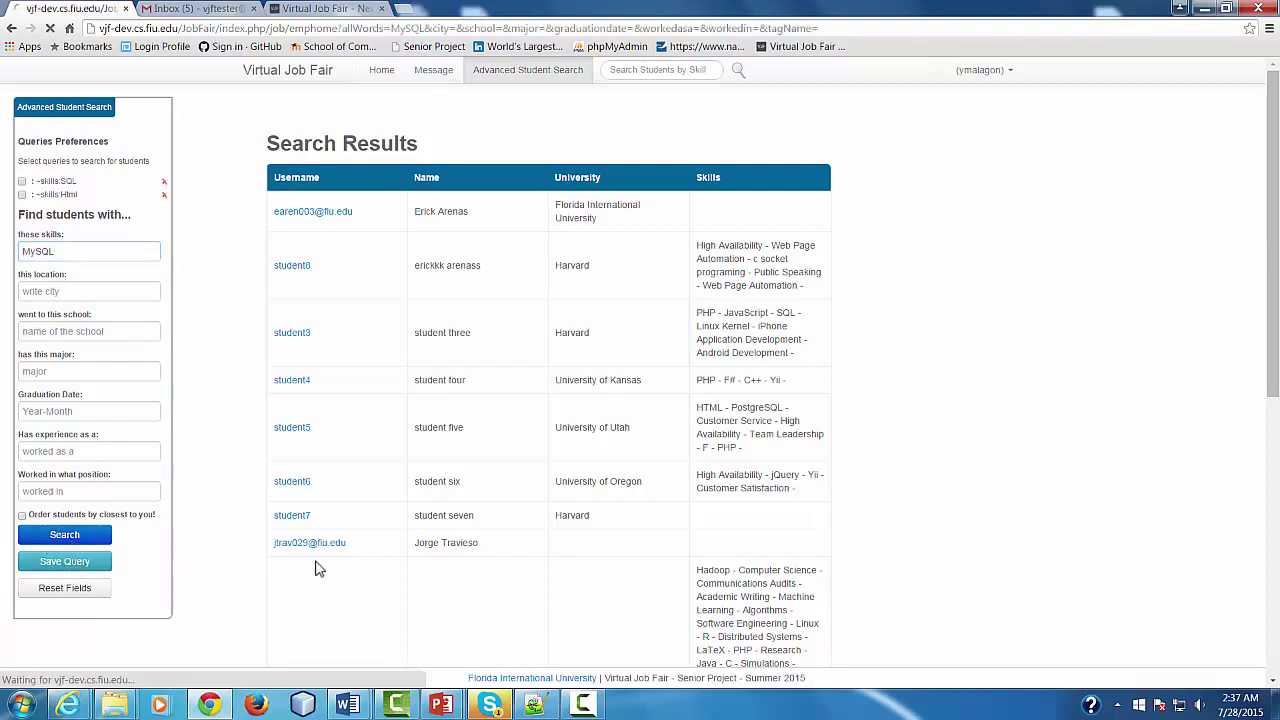
scroll(971, 363, down, 1)
scroll(1014, 405, up, 1)
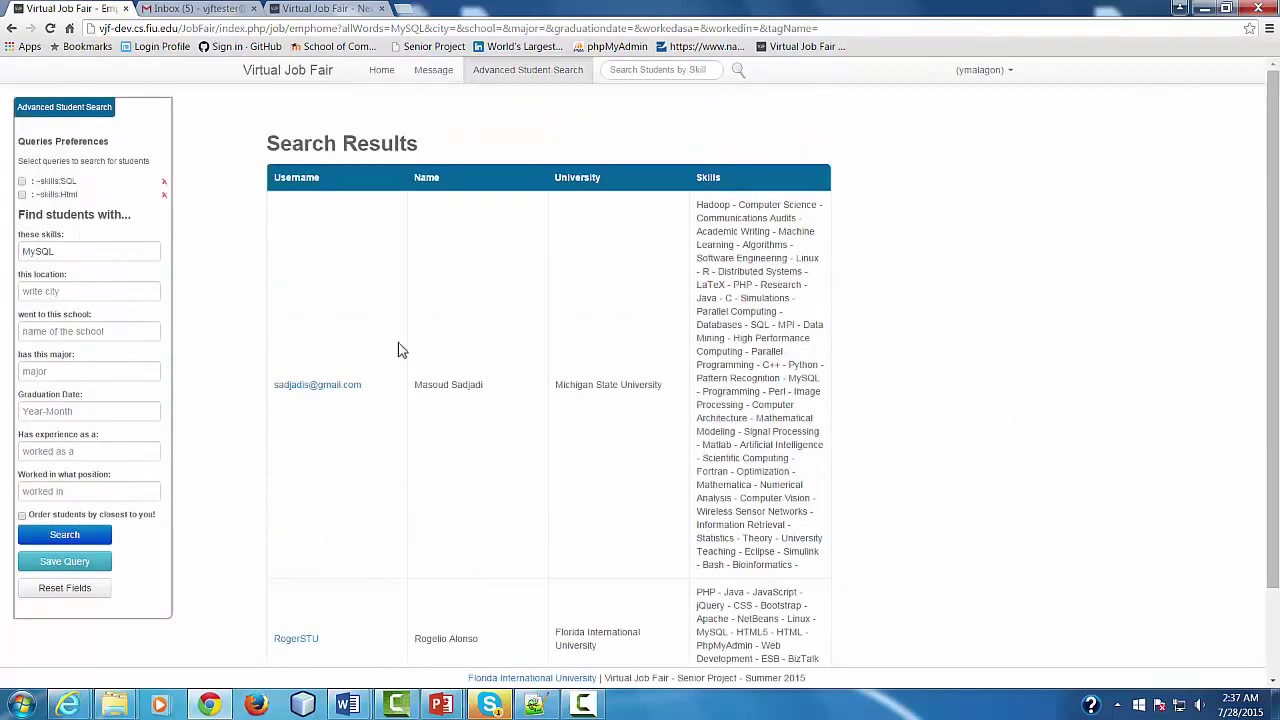
scroll(1049, 420, down, 1)
scroll(1034, 420, up, 1)
scroll(763, 357, down, 1)
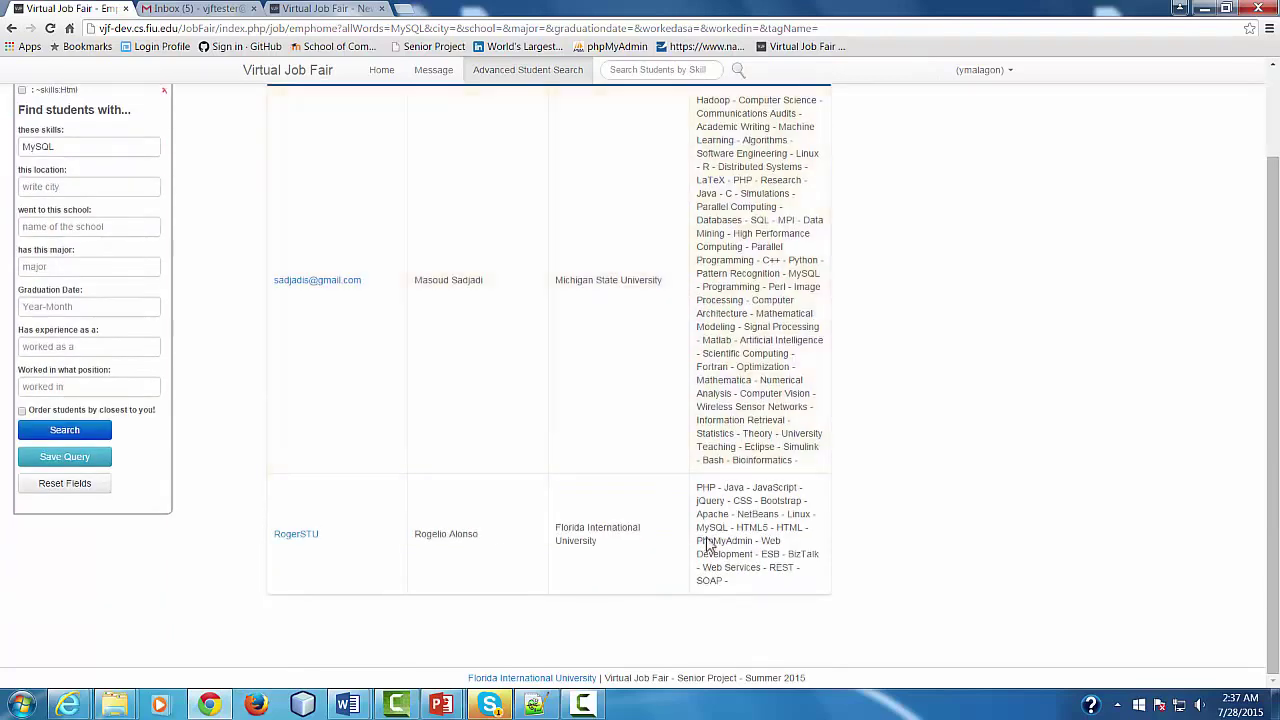
- Save the MySQL search as a query named 'mysql' and confirm
click(64, 457)
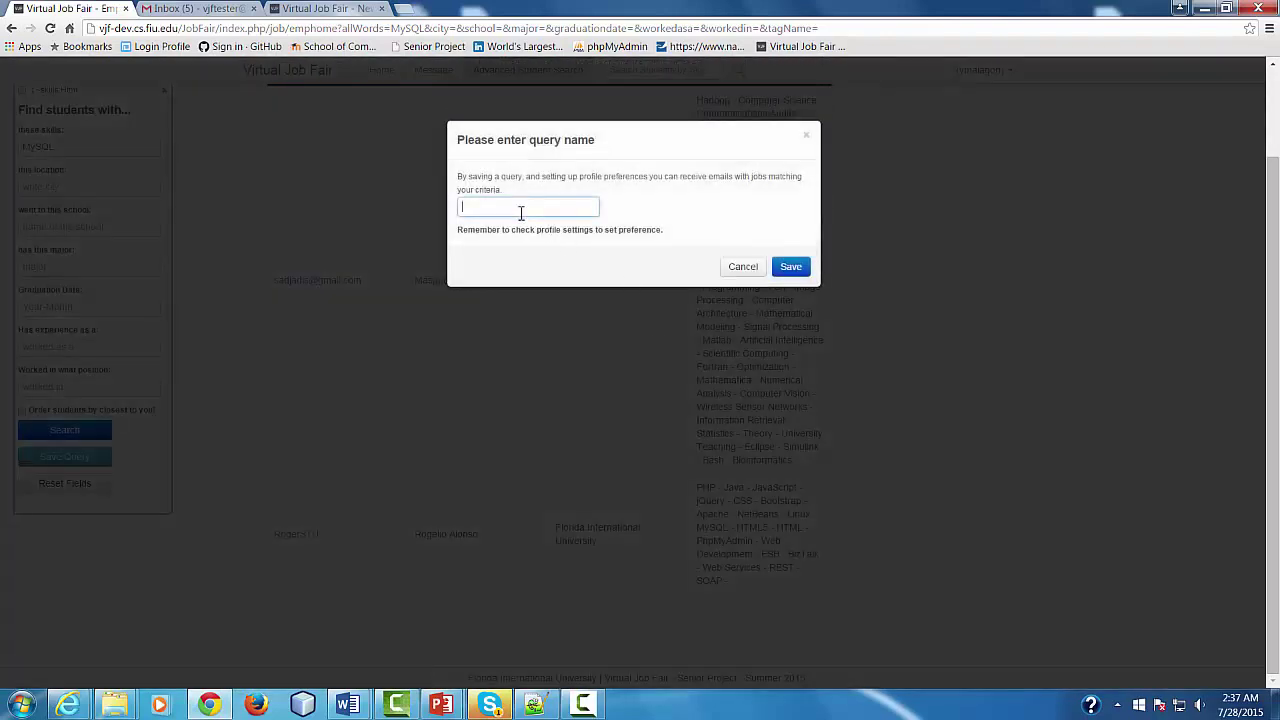
text(mysql)
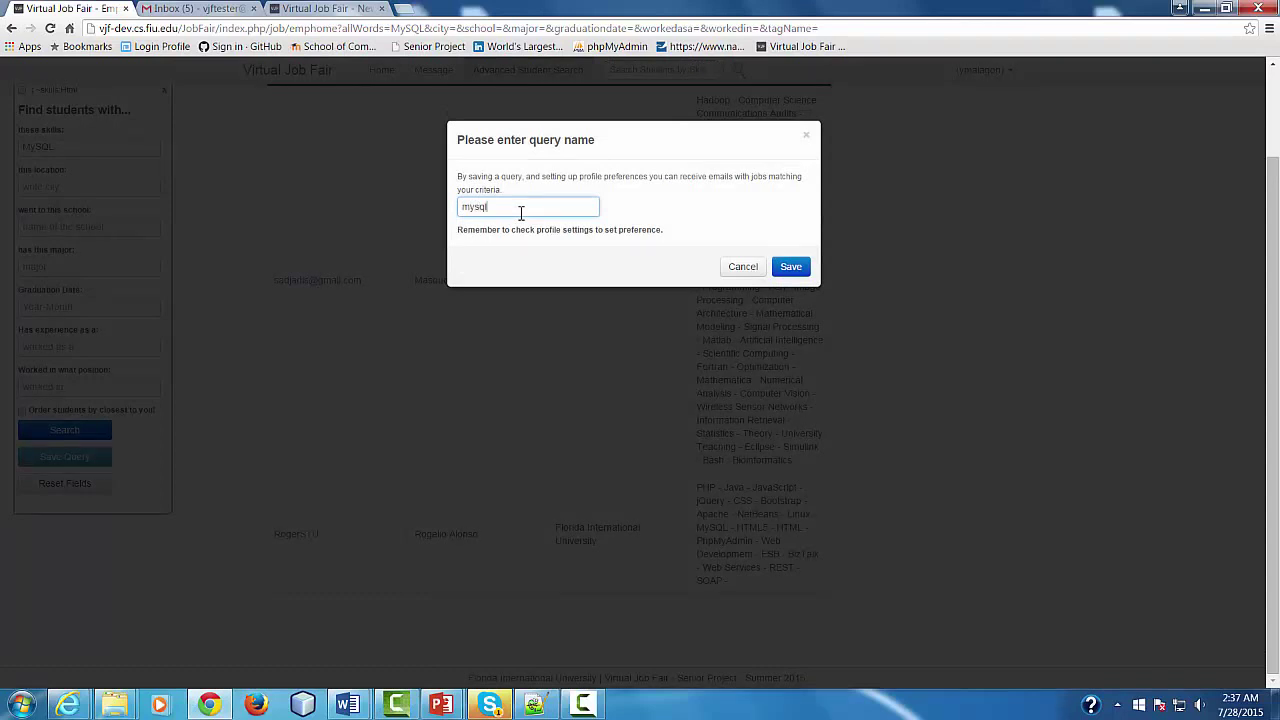
click(791, 268)
click(790, 243)
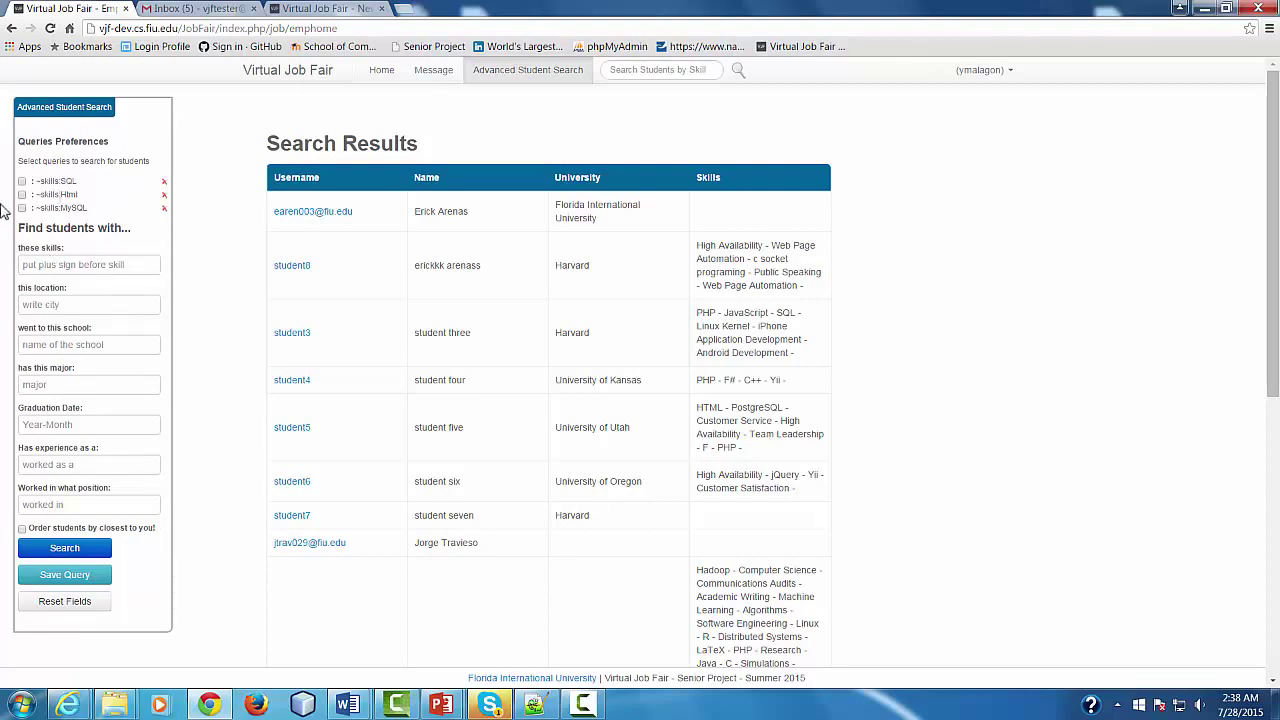
- Delete the ~skills:SQL saved query and open the second student's profile
click(164, 184)
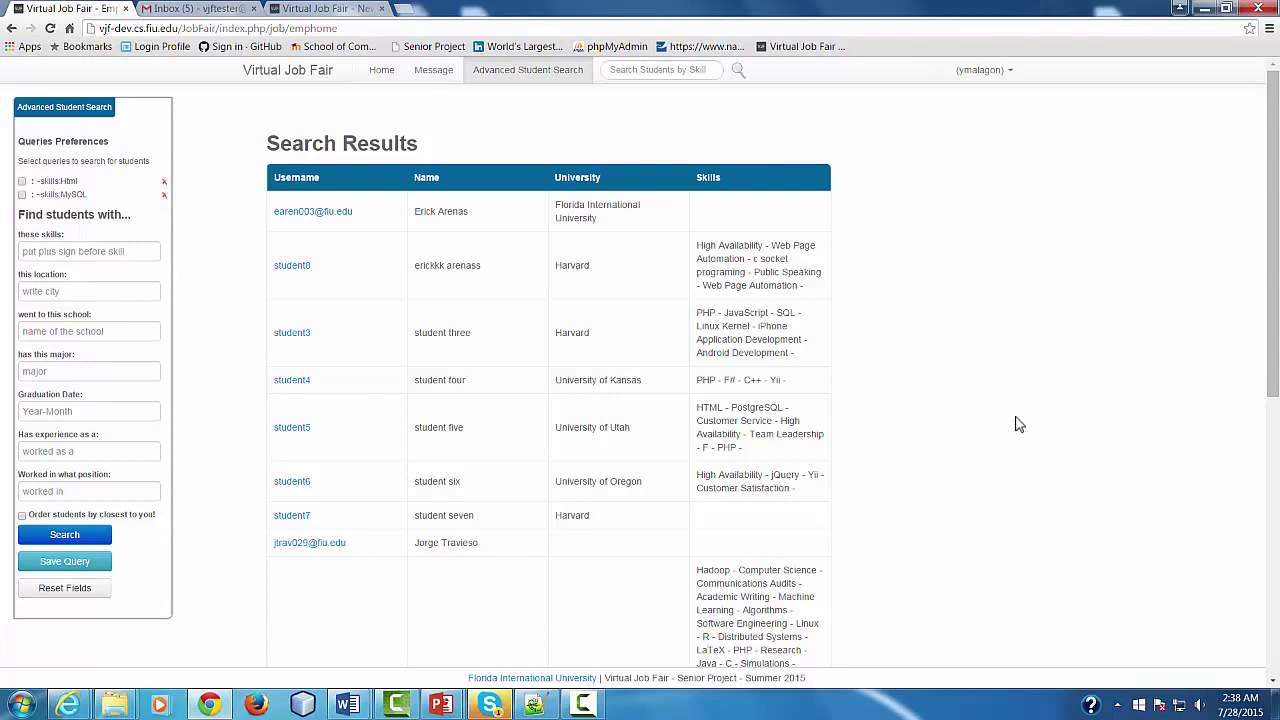
click(291, 268)
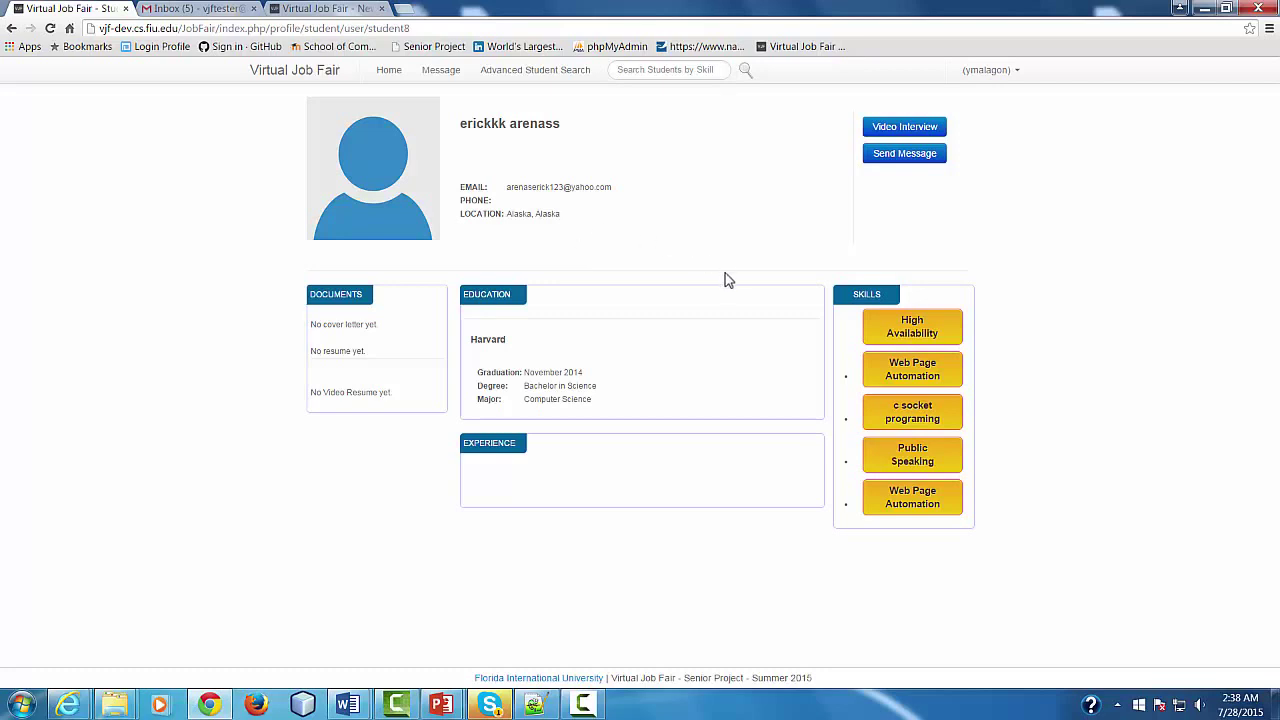
- Start a message to the profiled student, moving between the recipient, subject and body fields
click(881, 156)
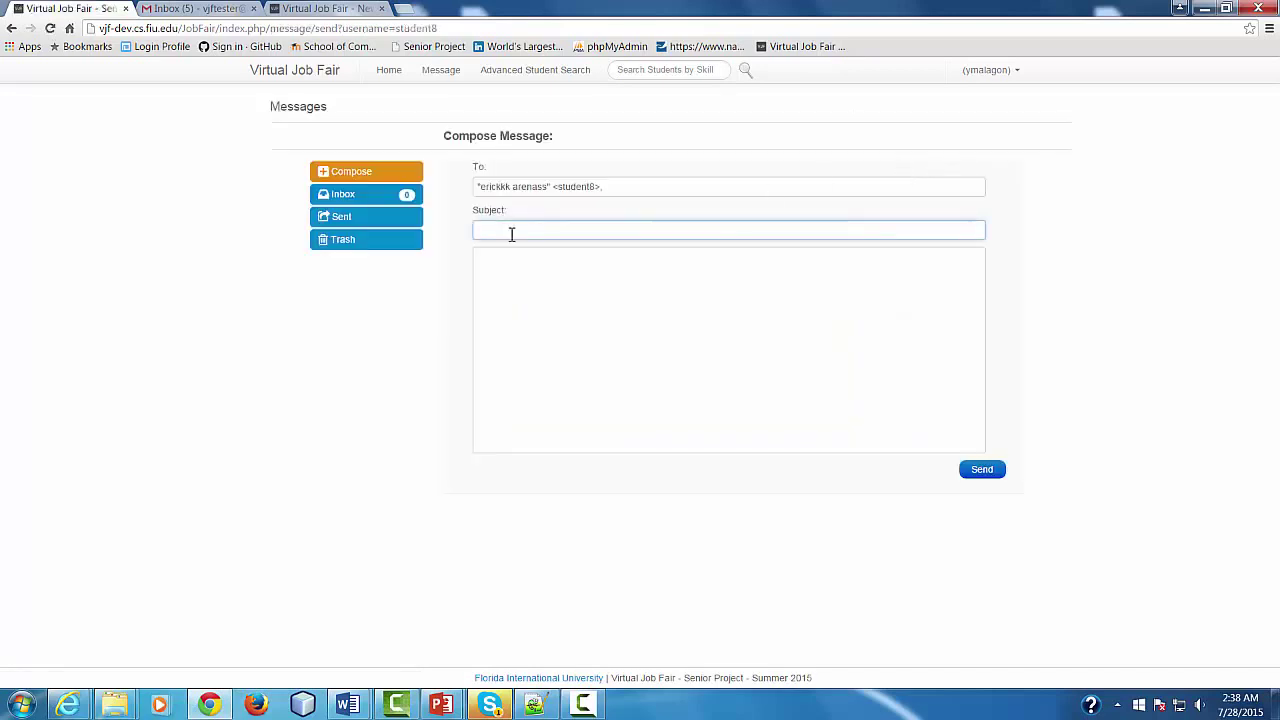
click(525, 279)
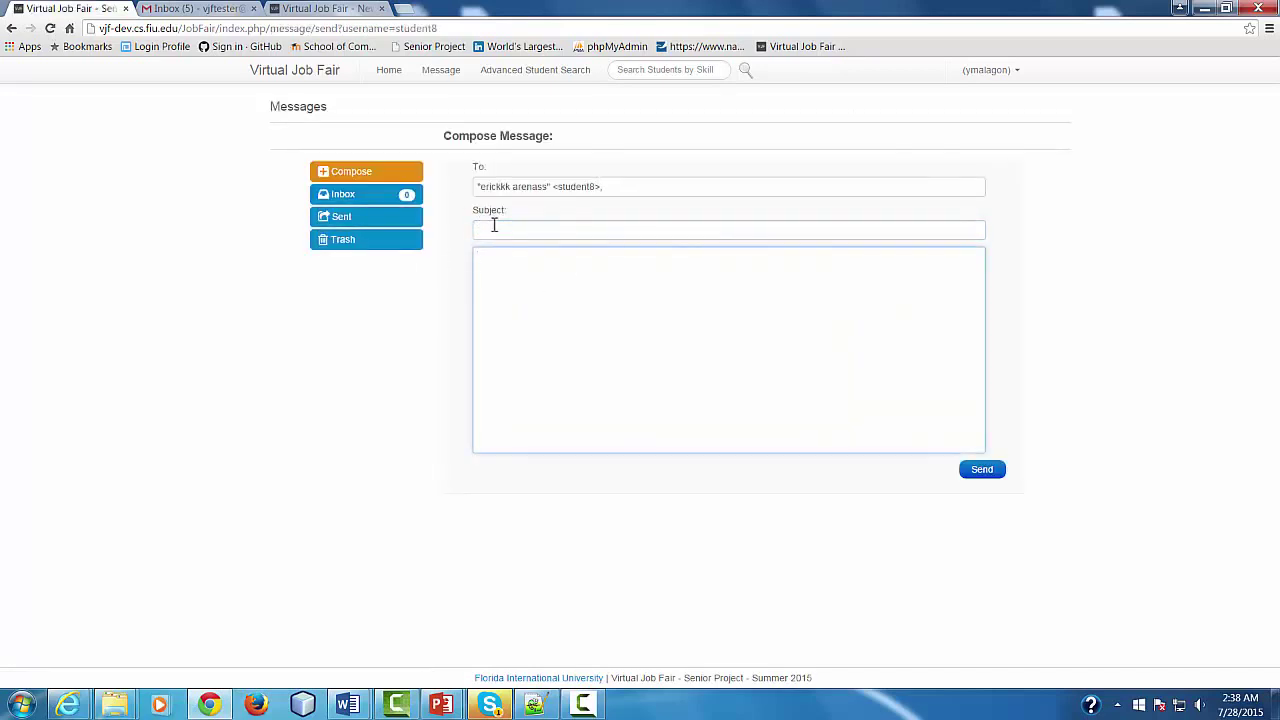
drag(444, 136, 585, 145)
click(601, 228)
click(620, 186)
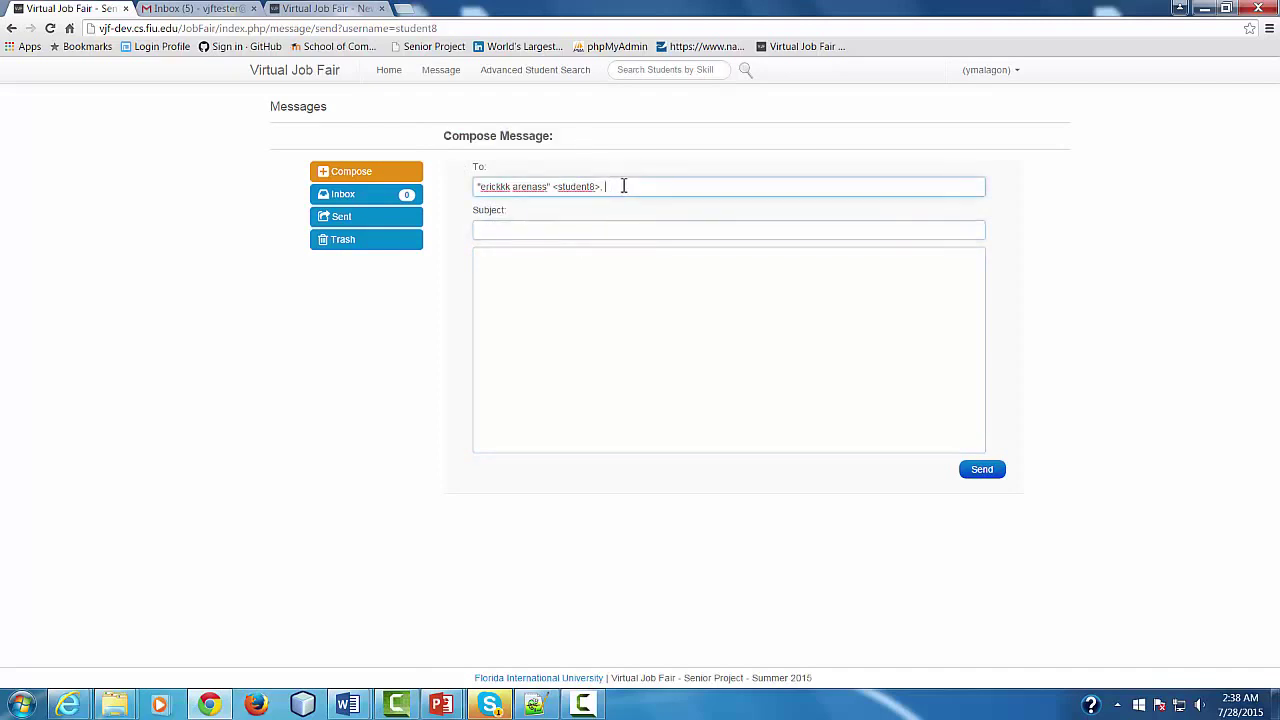
click(516, 226)
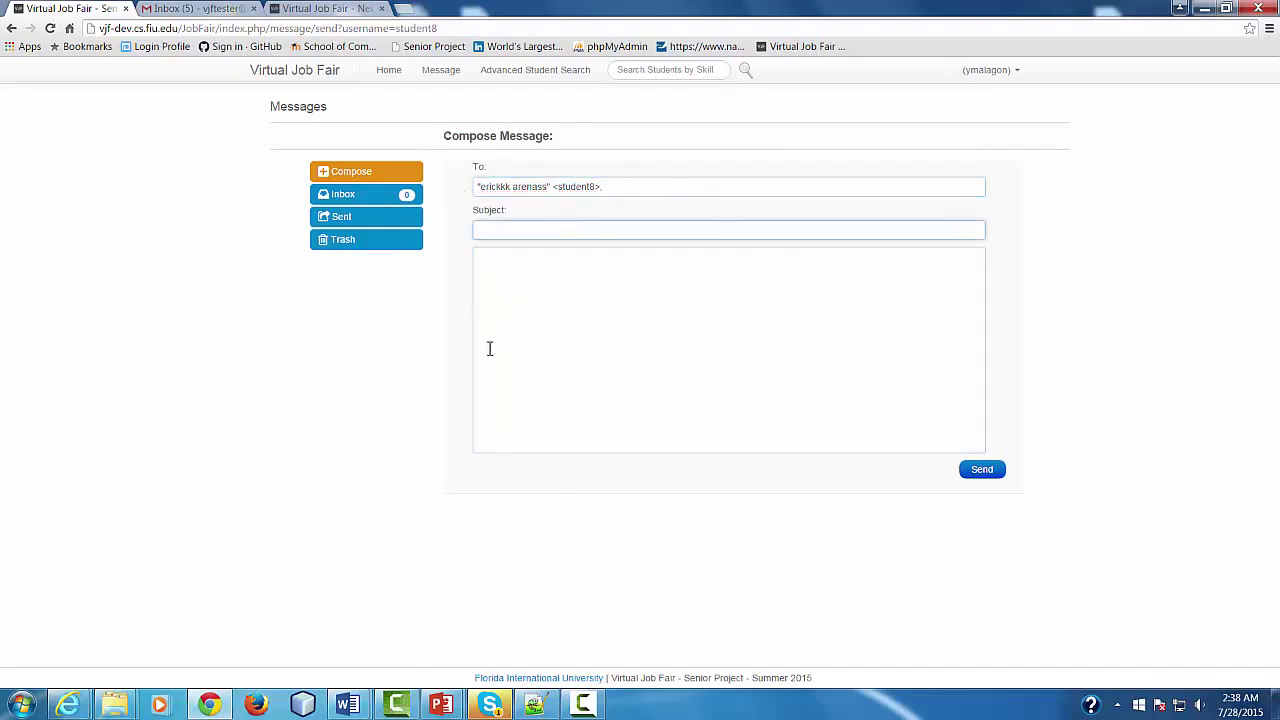
click(617, 187)
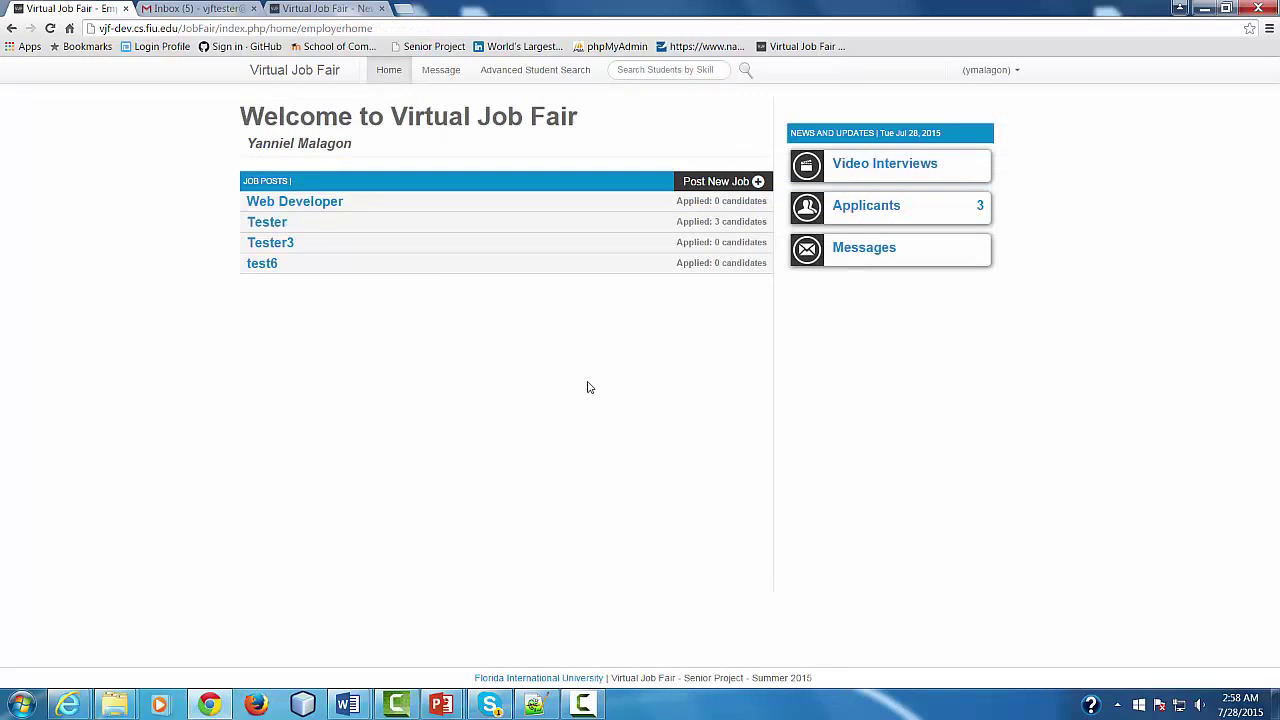
- Open Change Password from the account dropdown and step through the Old, New and Retype password fields
click(1016, 72)
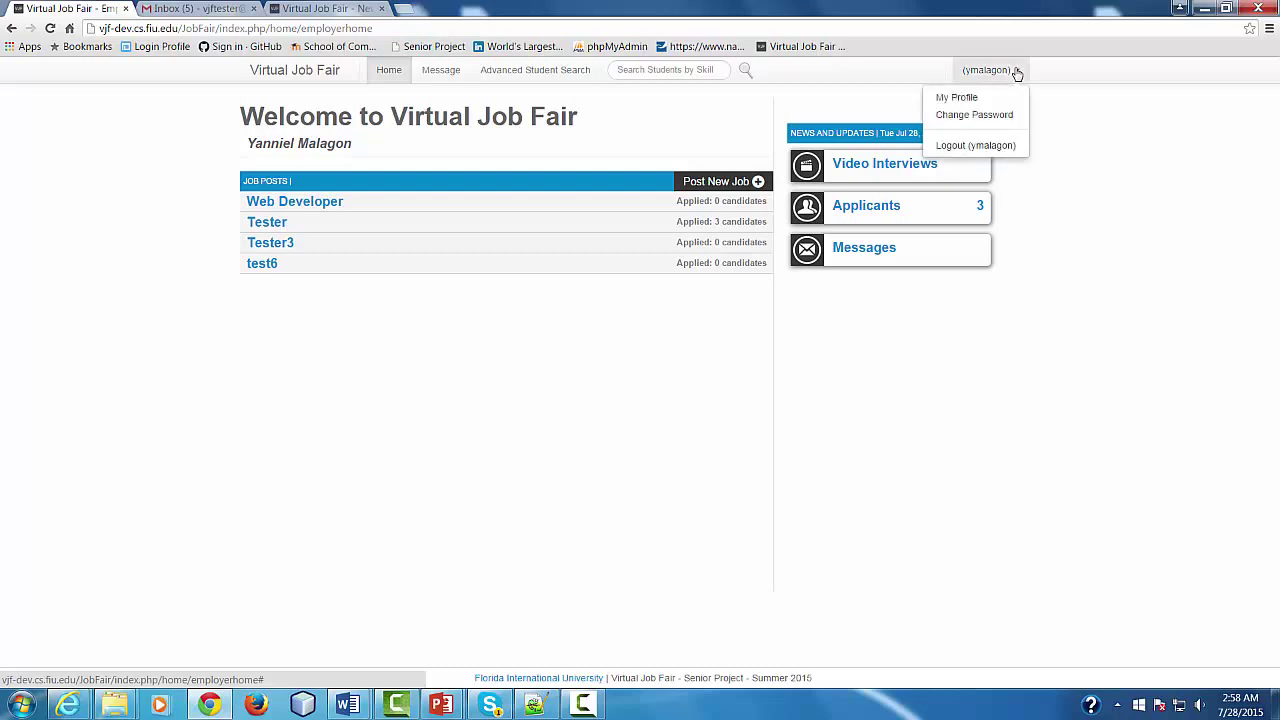
click(992, 117)
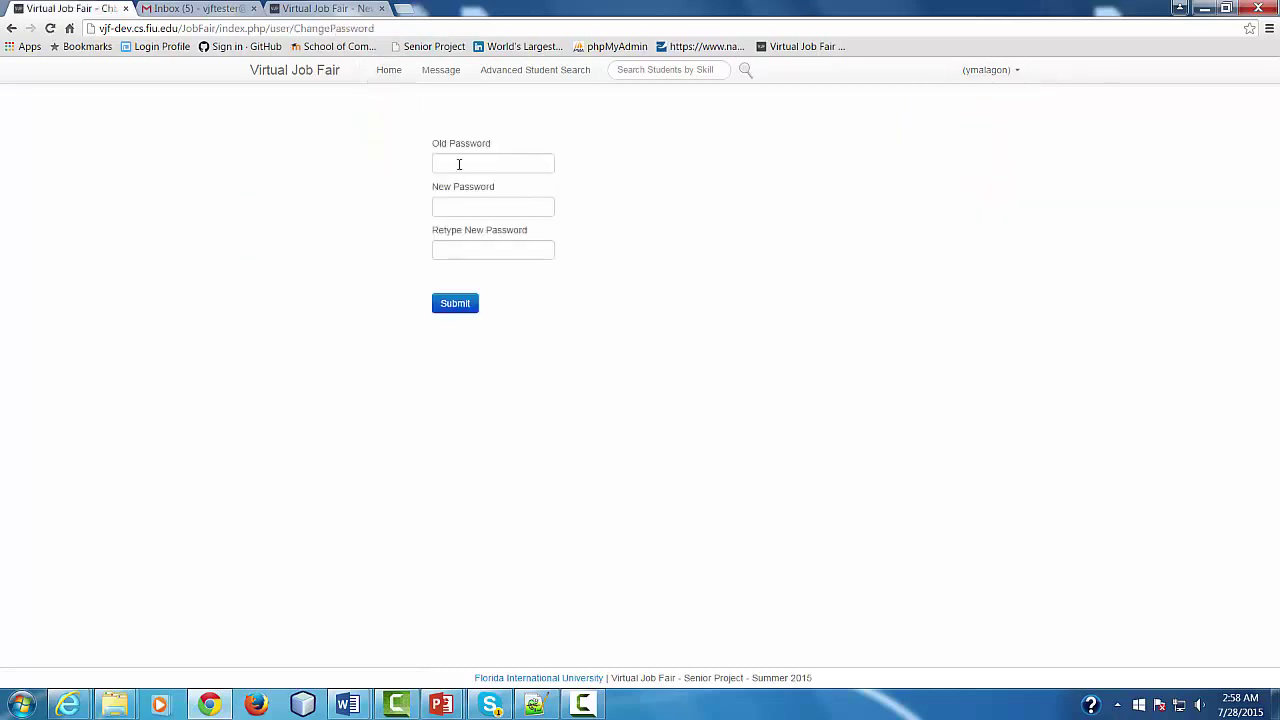
click(460, 164)
click(444, 206)
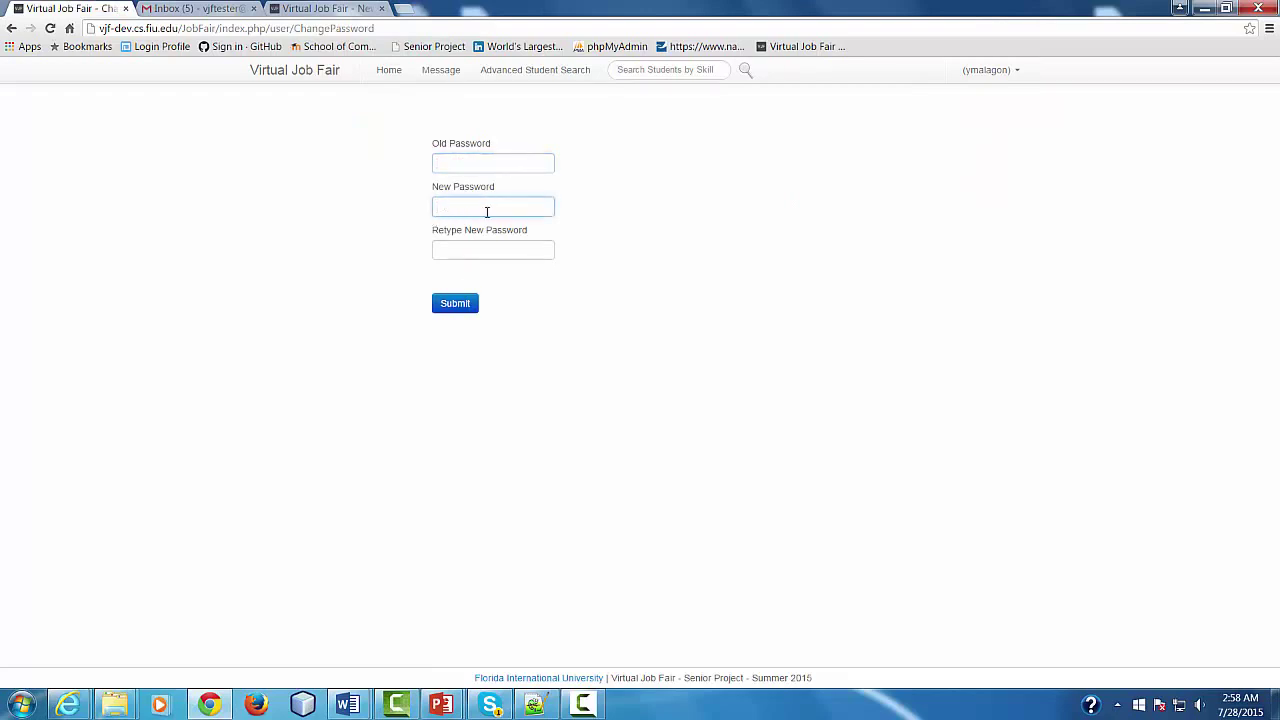
click(456, 253)
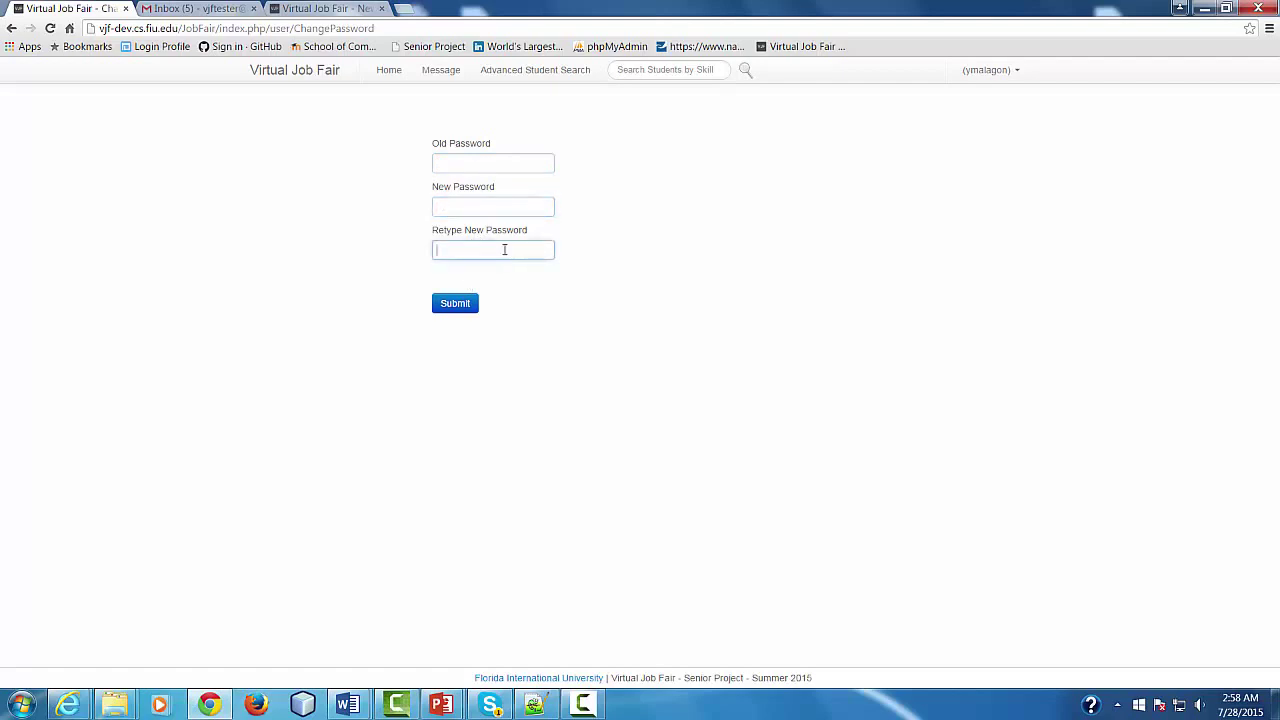